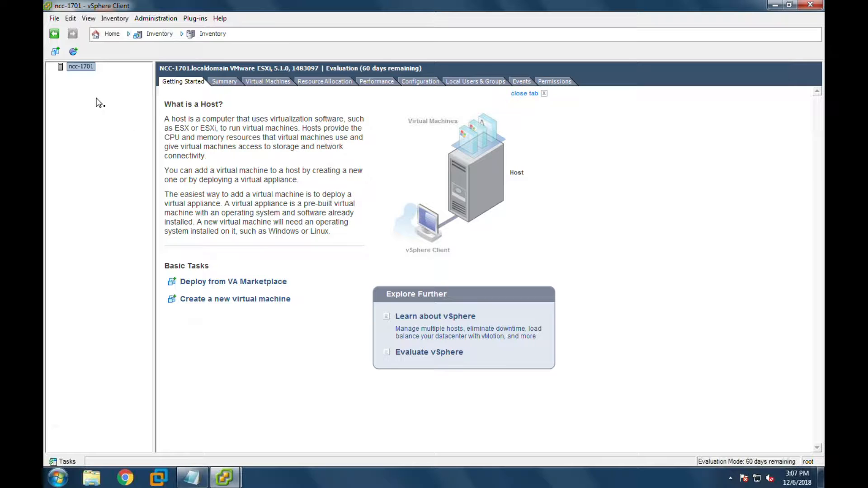
- After browsing the menus, start the New Virtual Machine wizard from the ncc-1701 host's context menu
click(54, 19)
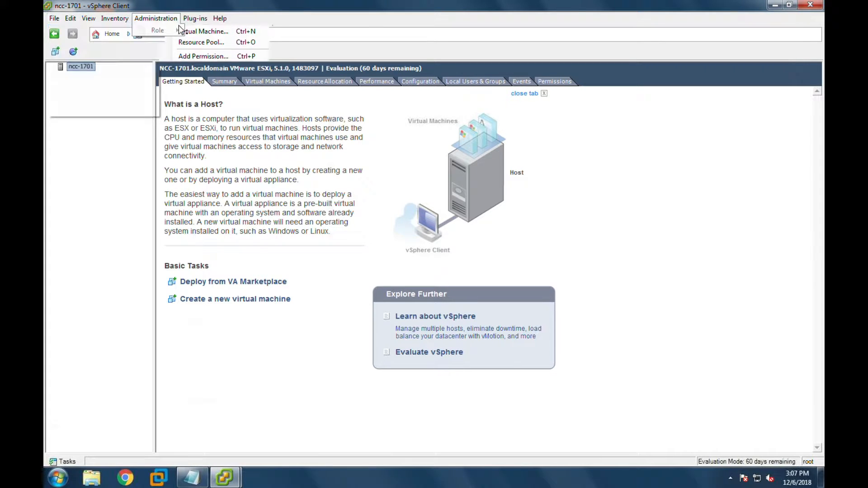
click(76, 111)
click(55, 18)
mouse_move(77, 30)
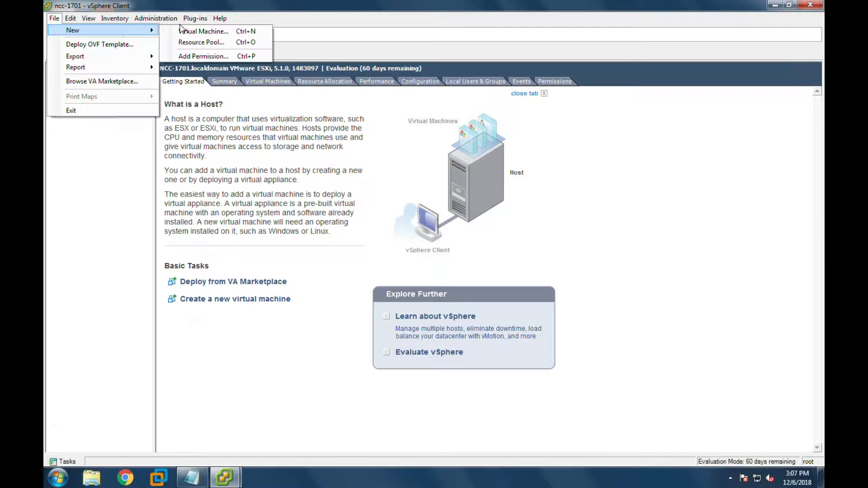
click(84, 176)
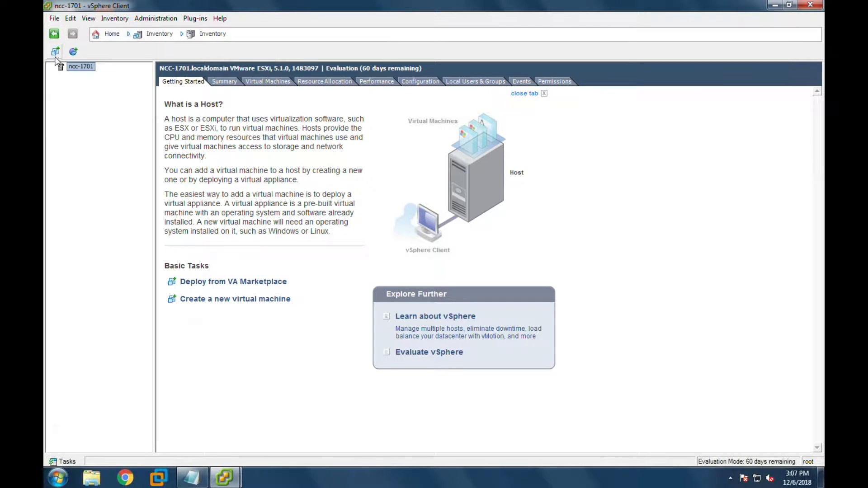
click(55, 53)
right_click(81, 73)
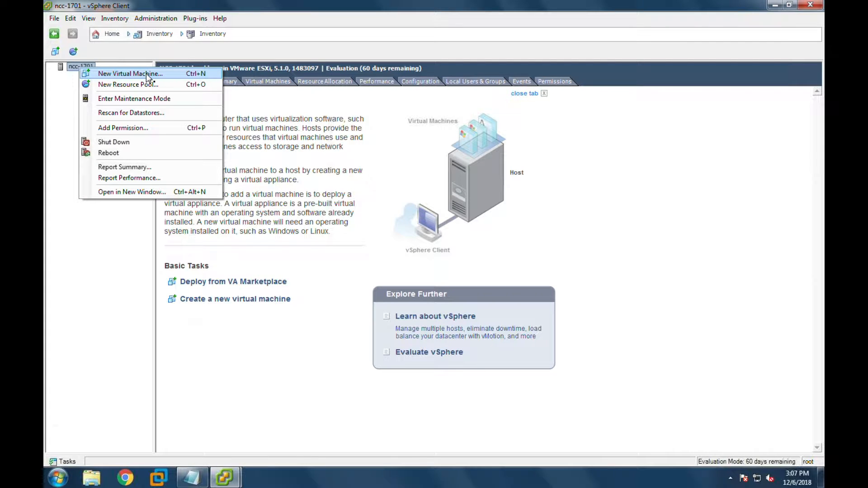
click(147, 77)
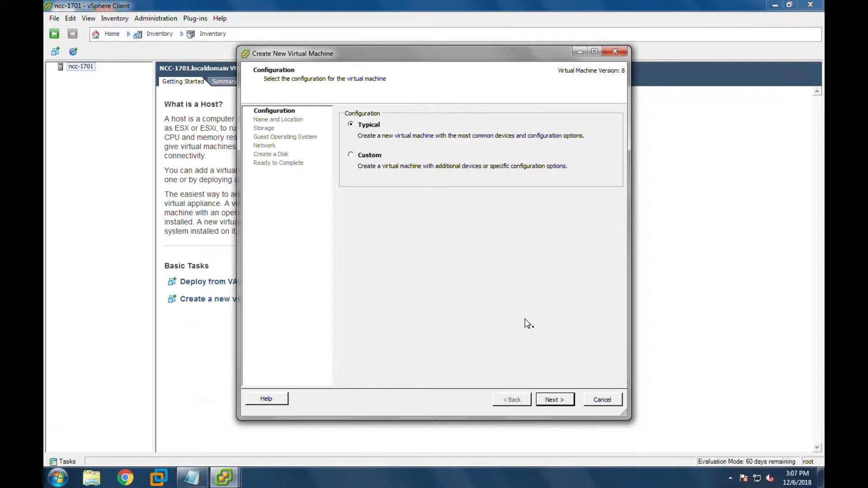
- Keep the Typical configuration and name the new virtual machine 'columbus'
click(544, 401)
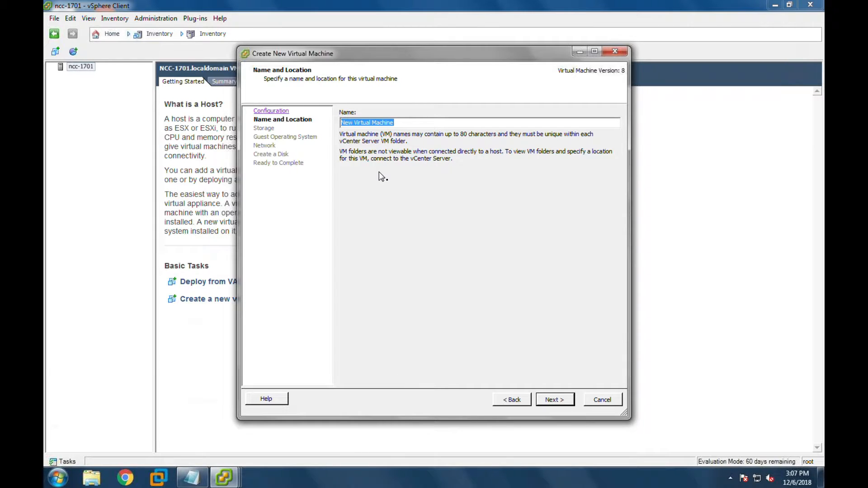
text(colu)
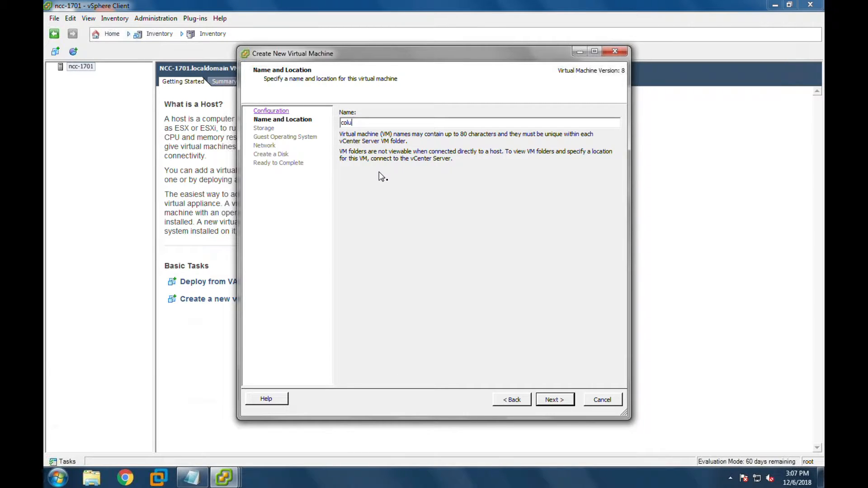
text(mbus)
click(549, 402)
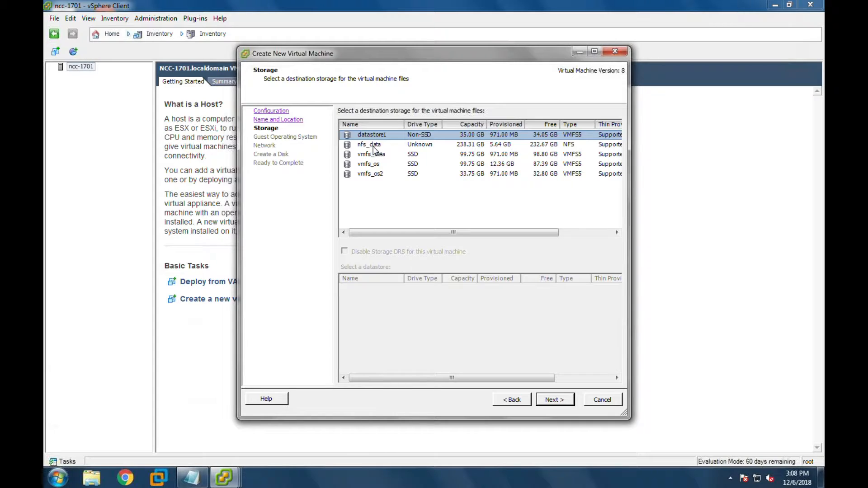
- Compare the listed datastores and select vmfs_os2 (32.80 GB free) as the destination
click(374, 148)
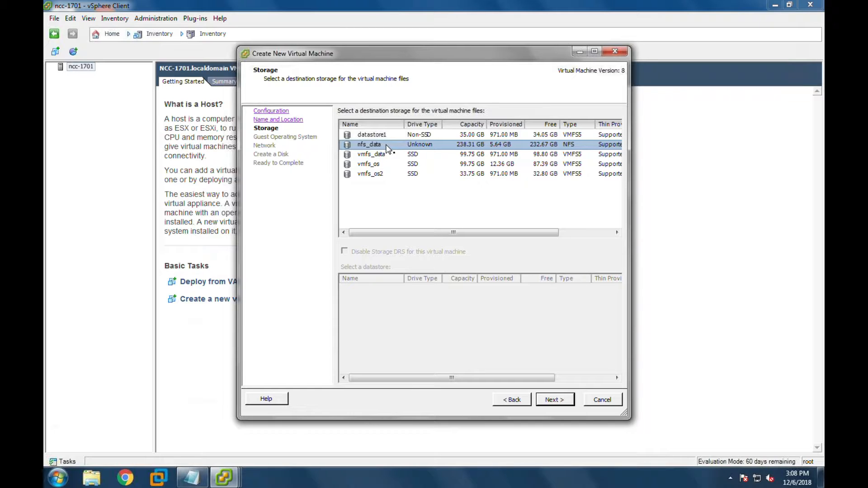
click(373, 175)
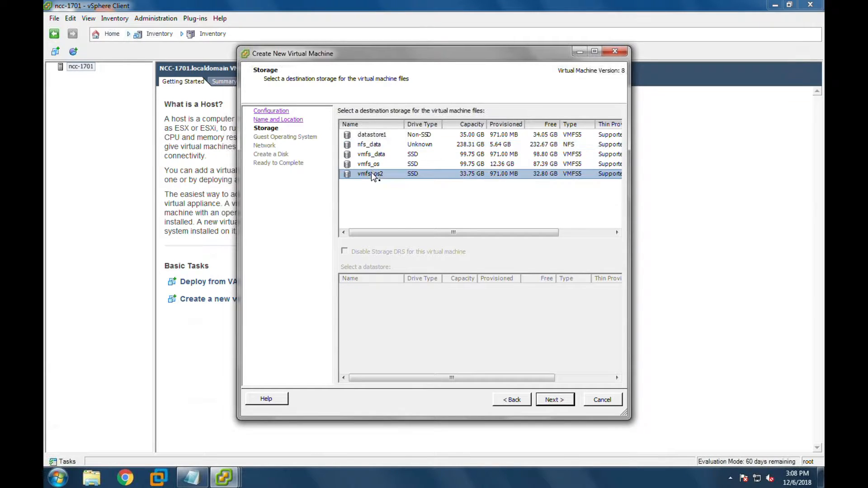
click(371, 164)
click(371, 155)
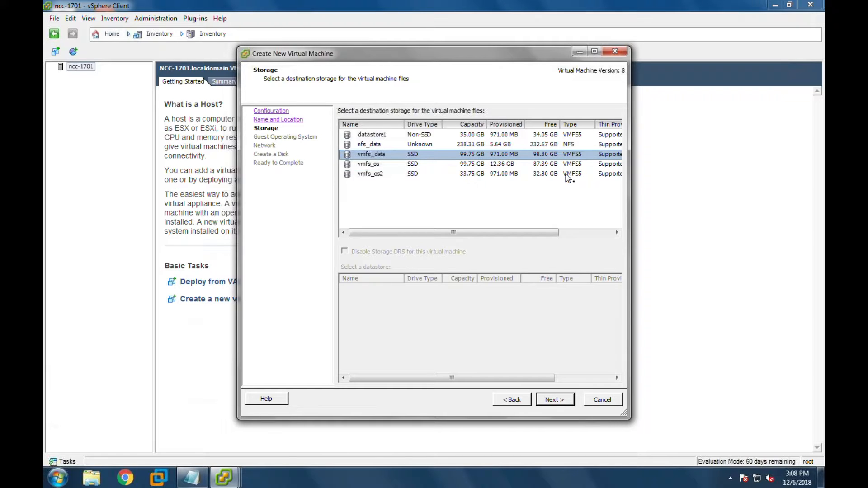
click(572, 164)
click(568, 173)
click(568, 164)
click(568, 155)
click(570, 164)
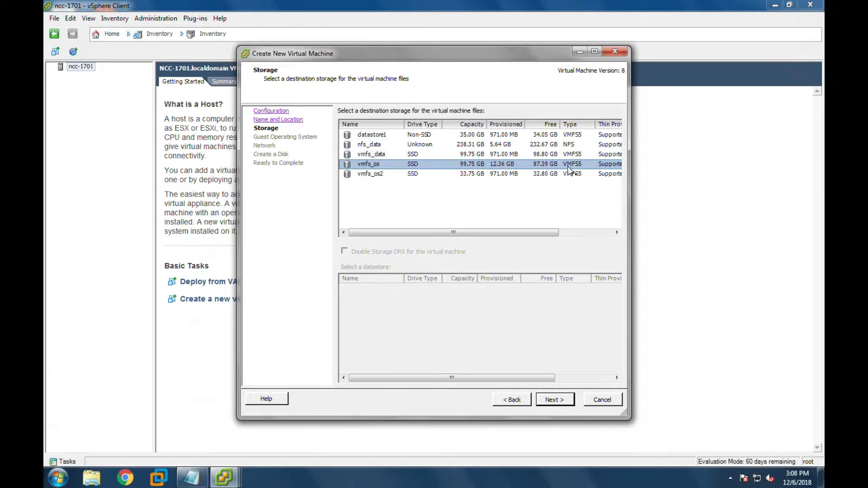
click(568, 174)
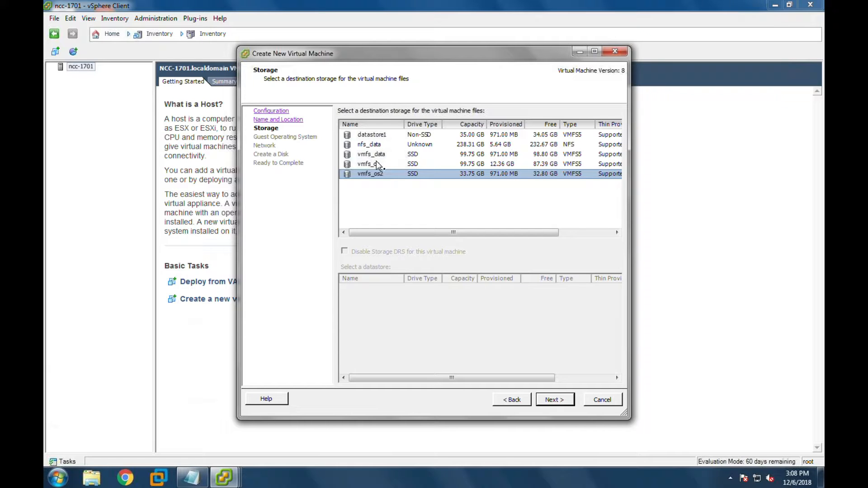
- Compare the vmfs_os and vmfs_data datastores by switching between them
key(Up)
key(Up)
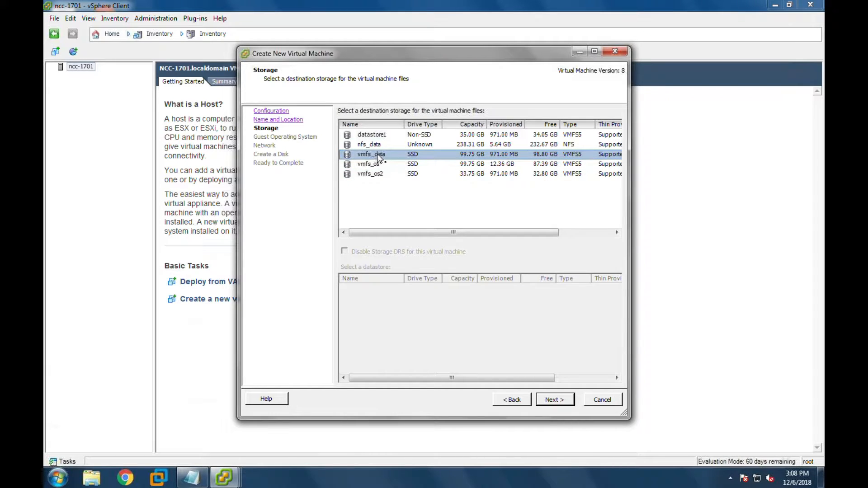
click(374, 165)
click(383, 154)
click(379, 165)
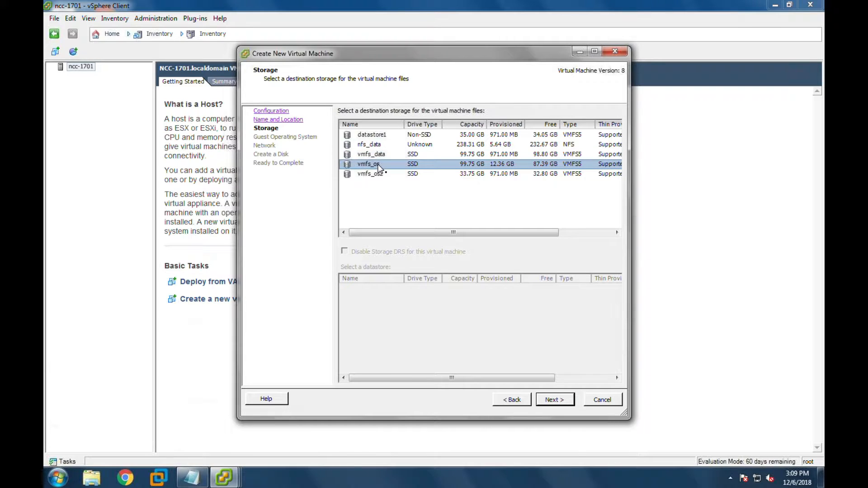
click(385, 158)
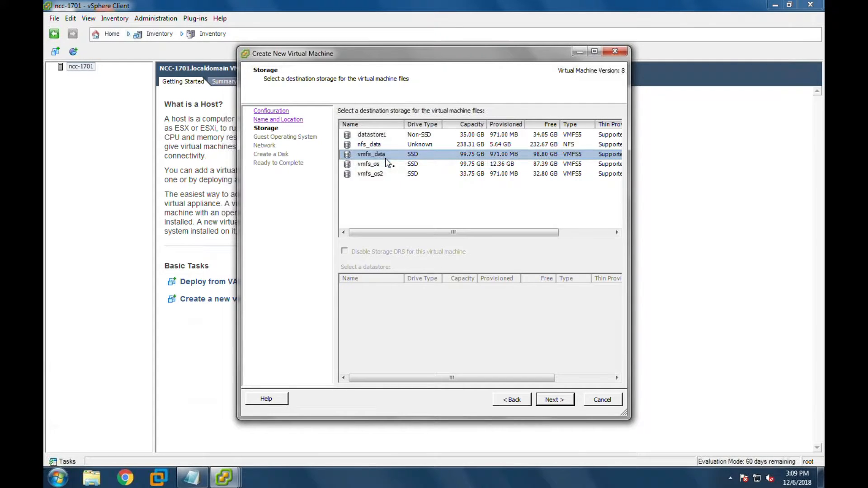
click(375, 164)
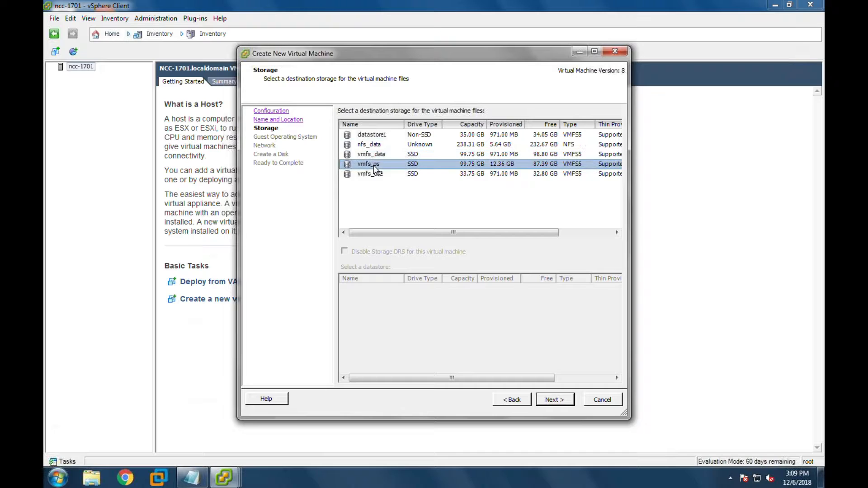
click(378, 156)
click(372, 164)
click(381, 155)
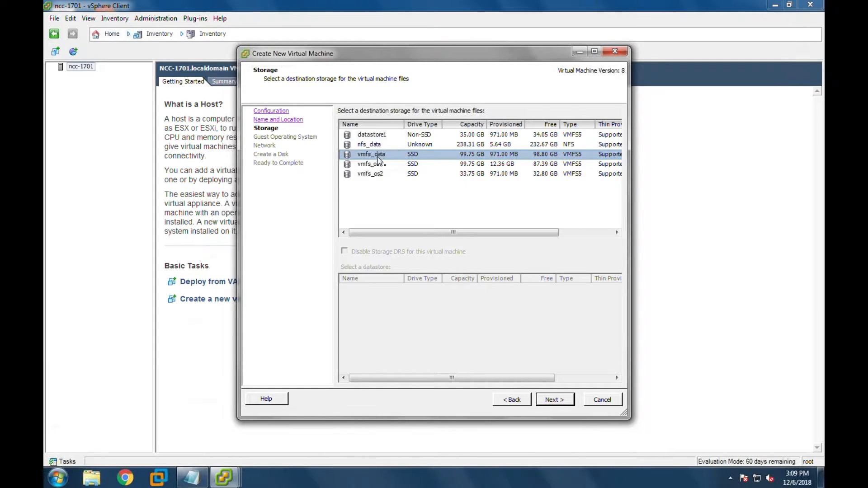
click(376, 165)
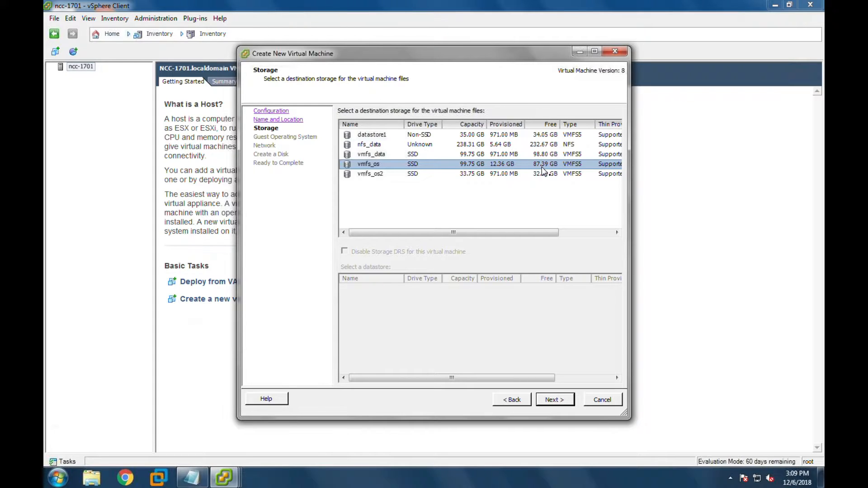
- Choose vmfs_os over vmfs_os2 as the datastore and continue to Guest Operating System
click(381, 175)
click(382, 165)
click(382, 173)
click(413, 165)
click(545, 175)
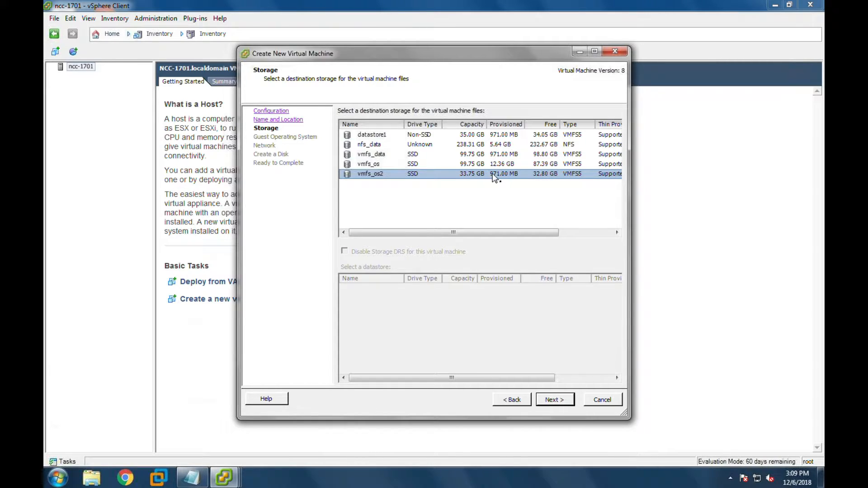
click(540, 165)
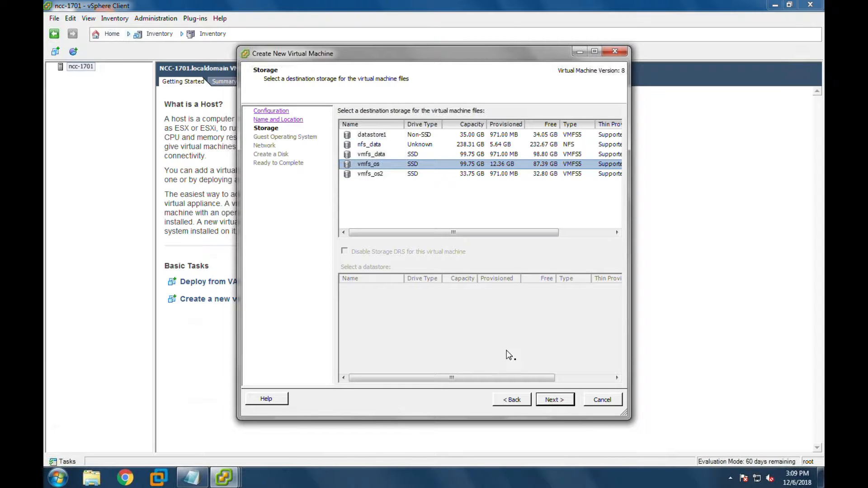
click(561, 404)
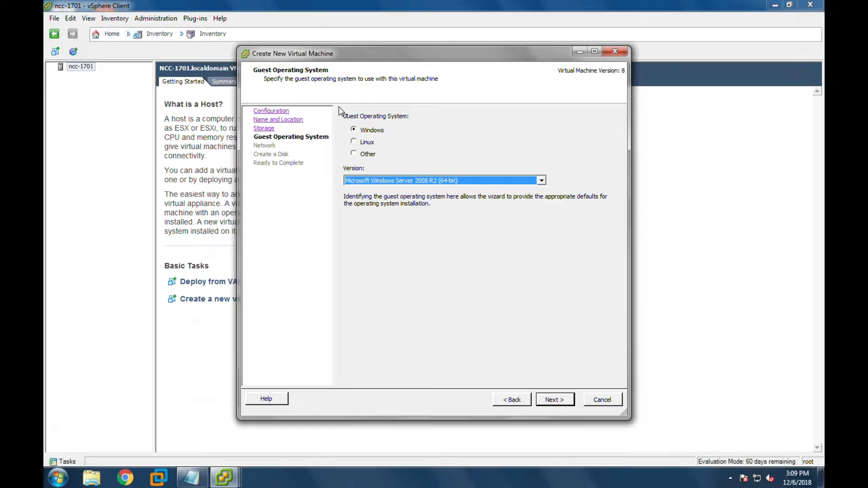
- After previewing Linux and Other, keep Windows Server 2008 R2 (64-bit) as the guest OS and continue
click(354, 130)
click(366, 143)
click(367, 154)
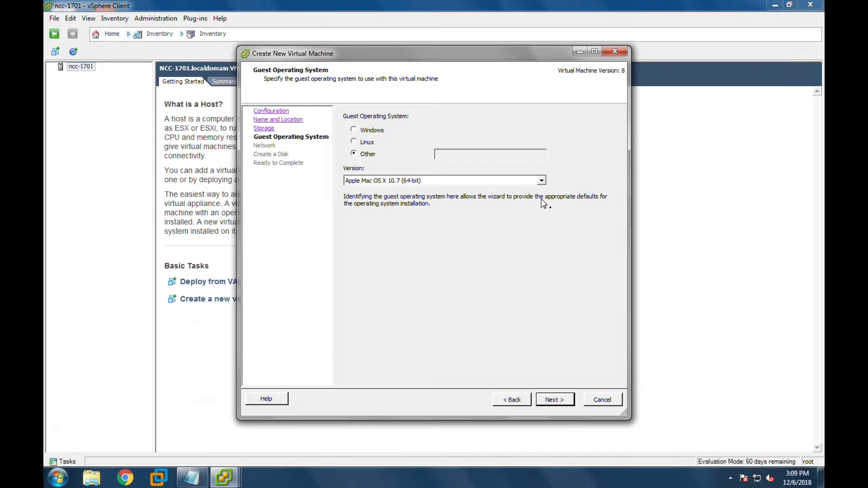
click(541, 180)
click(381, 154)
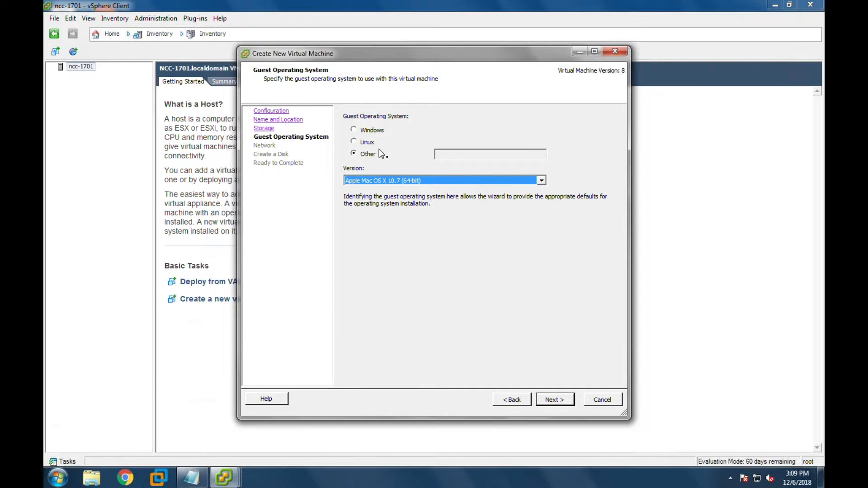
click(366, 143)
click(541, 181)
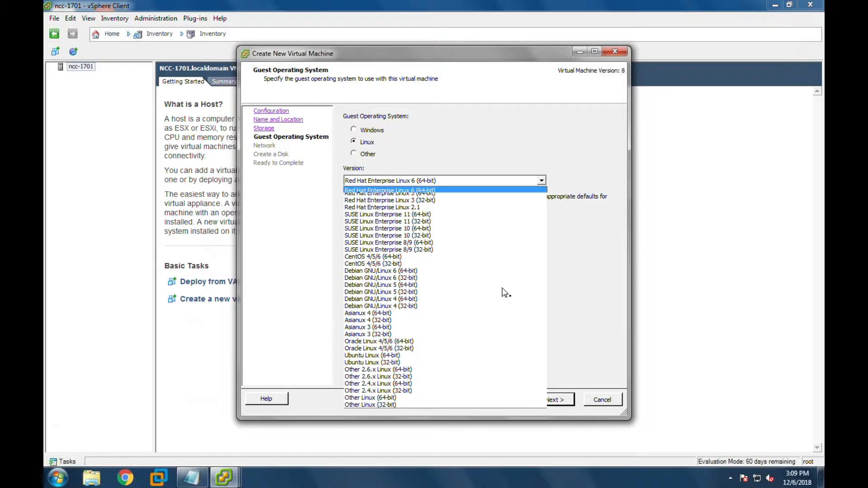
click(354, 130)
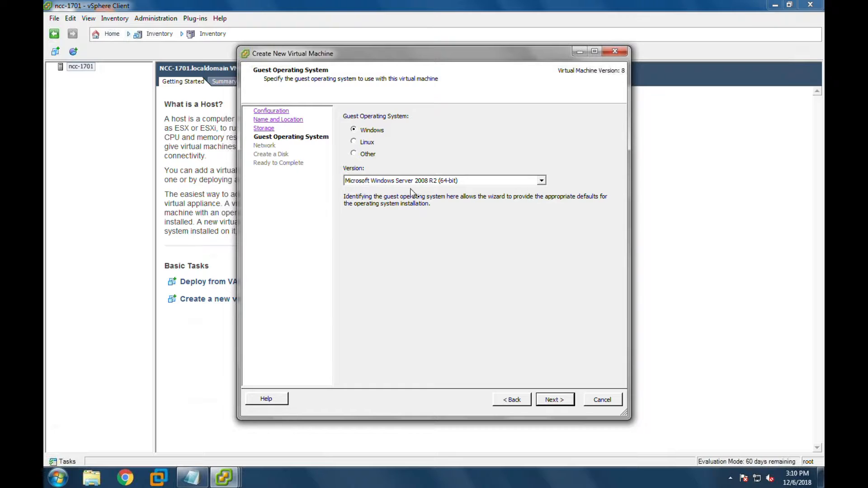
click(552, 400)
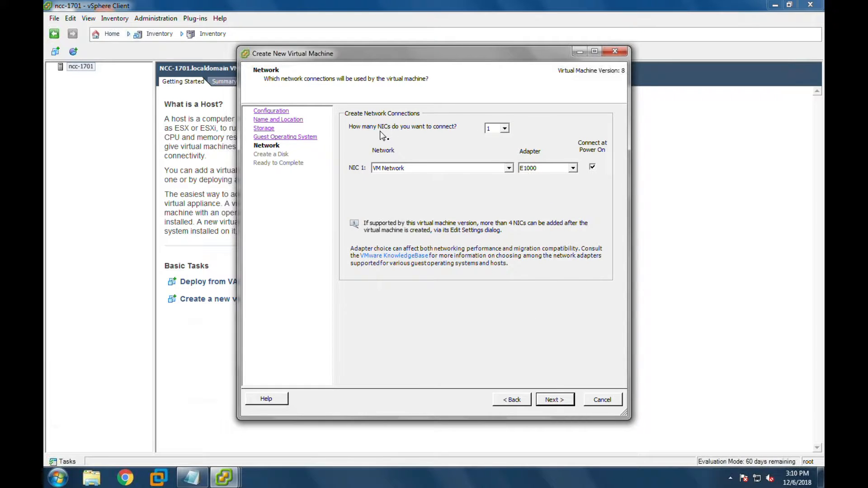
- Try a second network card, then settle on a single NIC
click(505, 129)
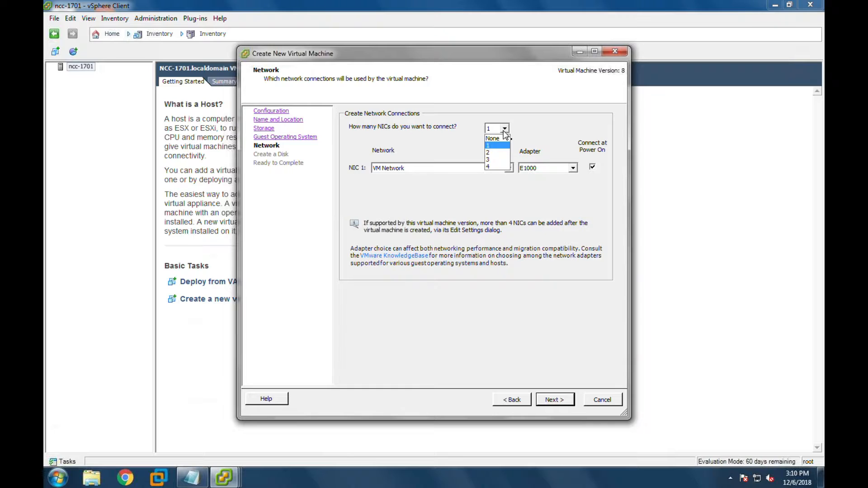
click(498, 145)
click(504, 128)
click(495, 153)
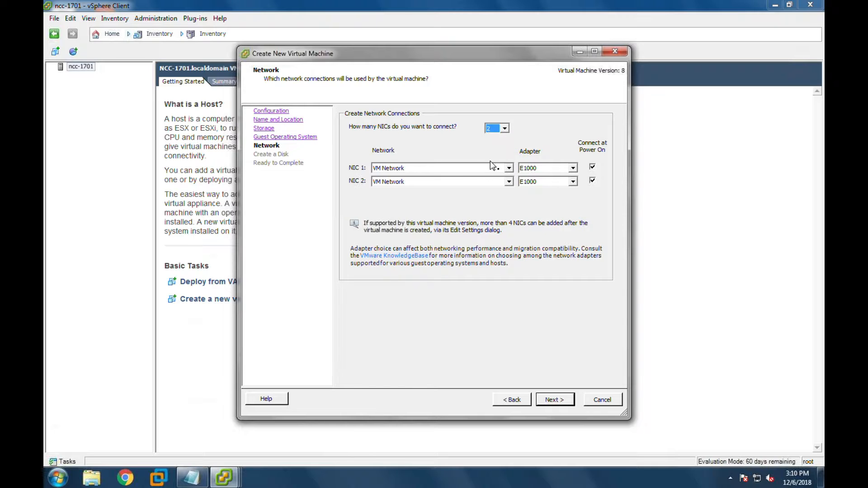
click(509, 181)
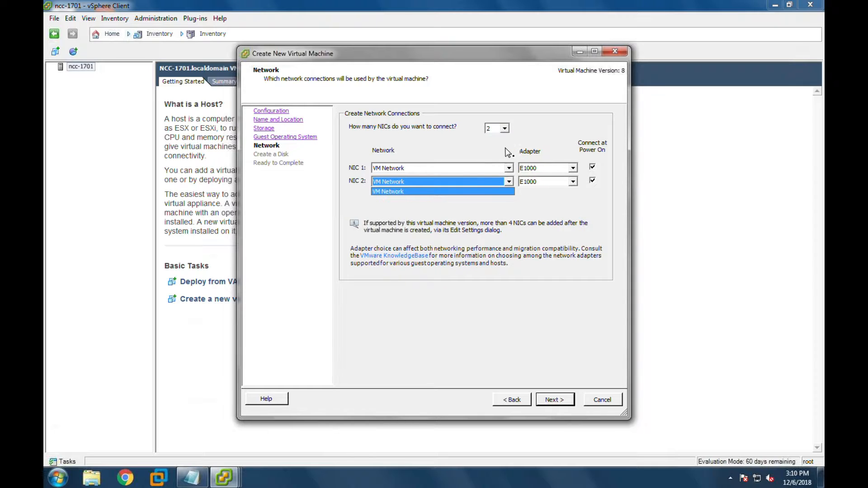
click(504, 128)
click(504, 128)
click(499, 146)
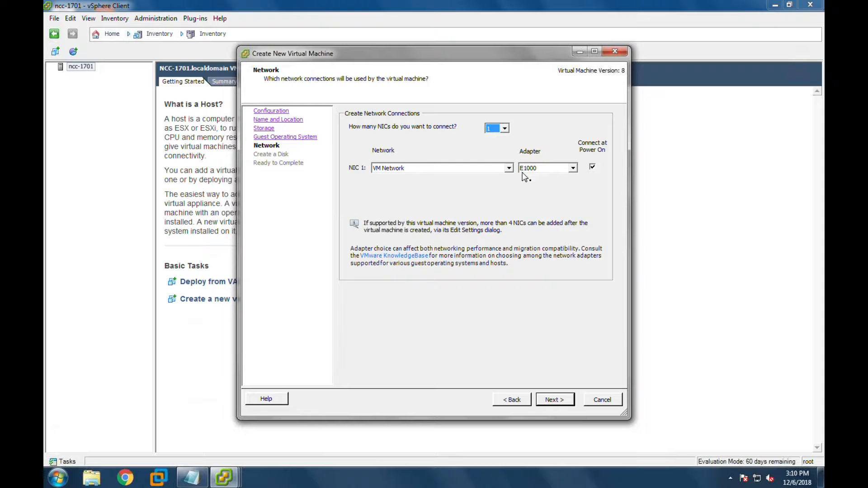
- Keep E1000 on VM Network for NIC 1 and continue to disk creation
click(572, 168)
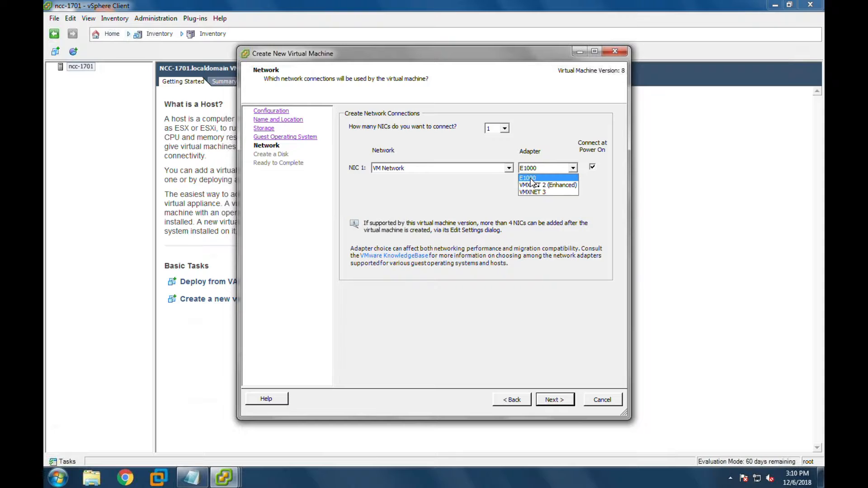
click(530, 178)
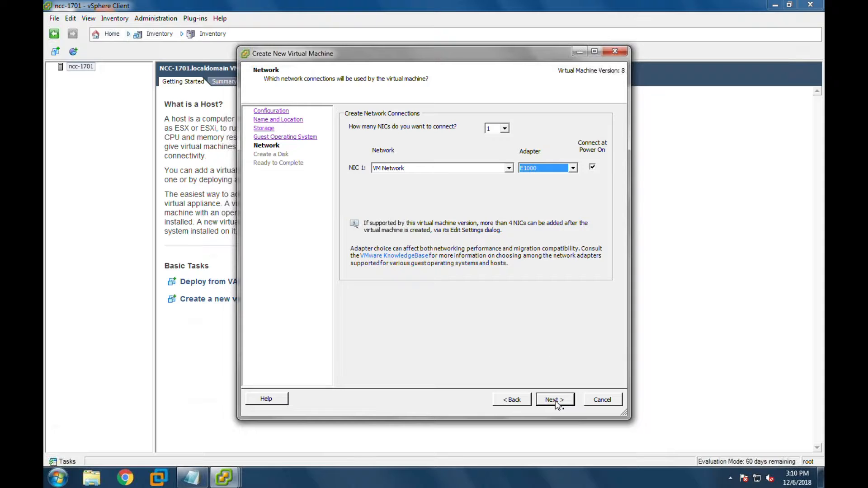
drag(555, 401, 589, 174)
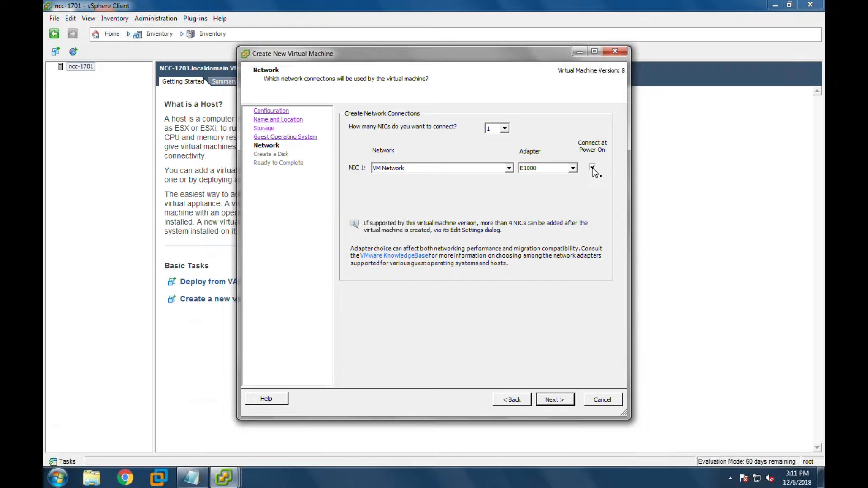
click(548, 401)
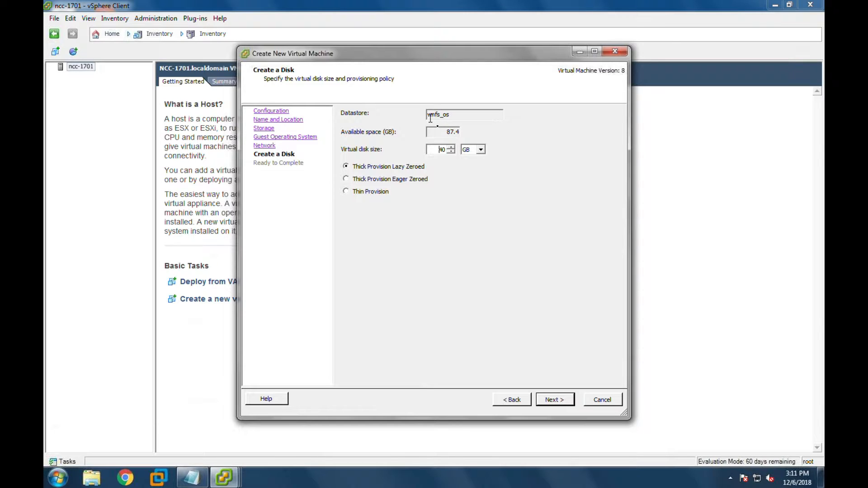
- Keep the 40 GB disk on vmfs_os and switch it to Thin Provision
double_click(458, 115)
click(452, 135)
click(439, 151)
drag(439, 150, 451, 150)
click(346, 192)
double_click(458, 132)
click(555, 401)
- On the Ready to Complete summary, enable editing the VM settings before completion and continue
click(555, 402)
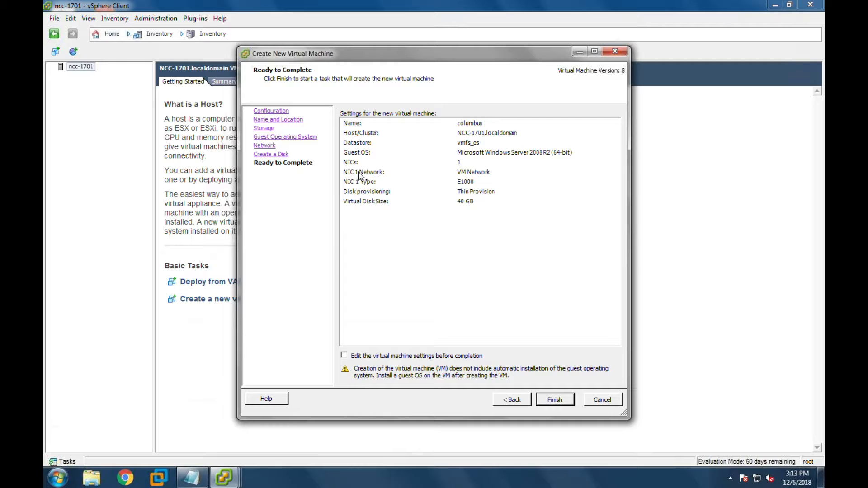
click(346, 356)
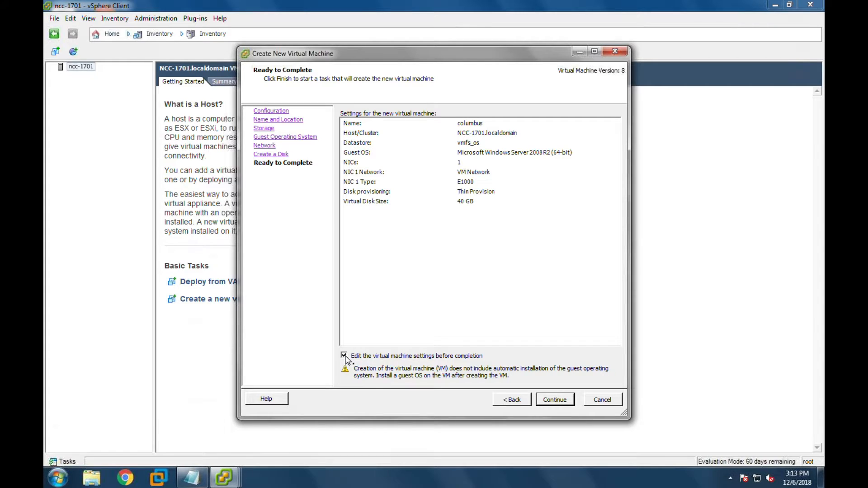
click(550, 401)
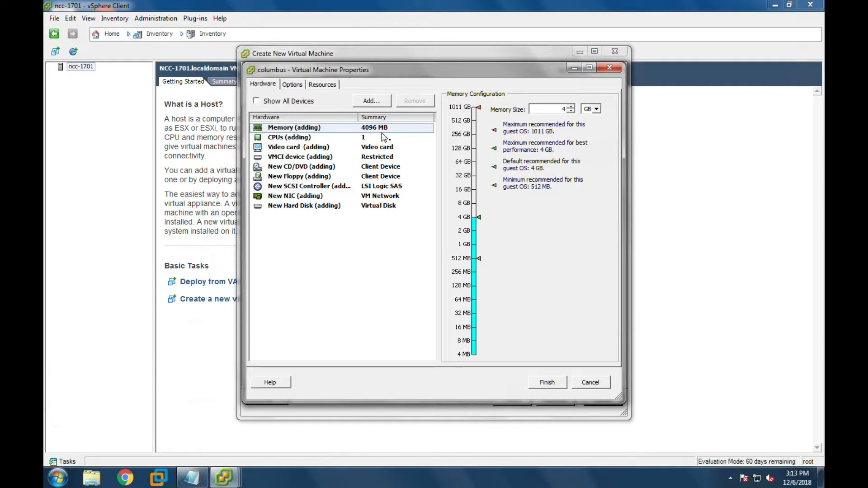
- Start adding a new virtual hard disk to columbus
click(369, 105)
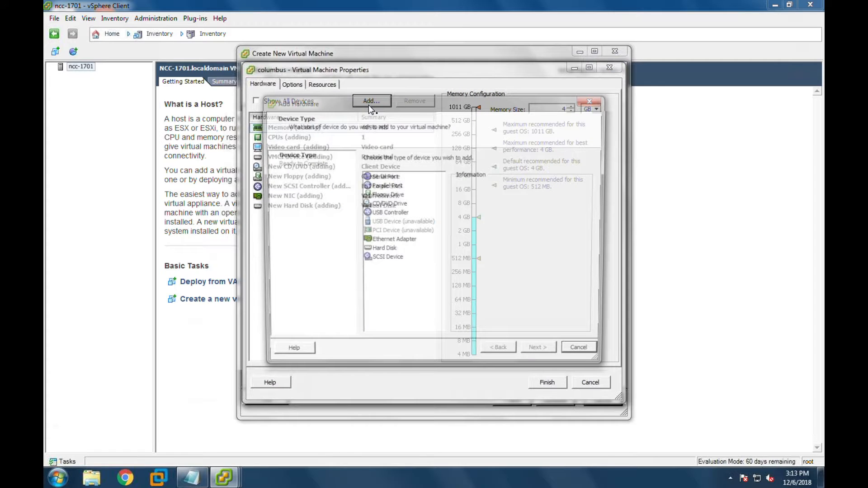
click(383, 252)
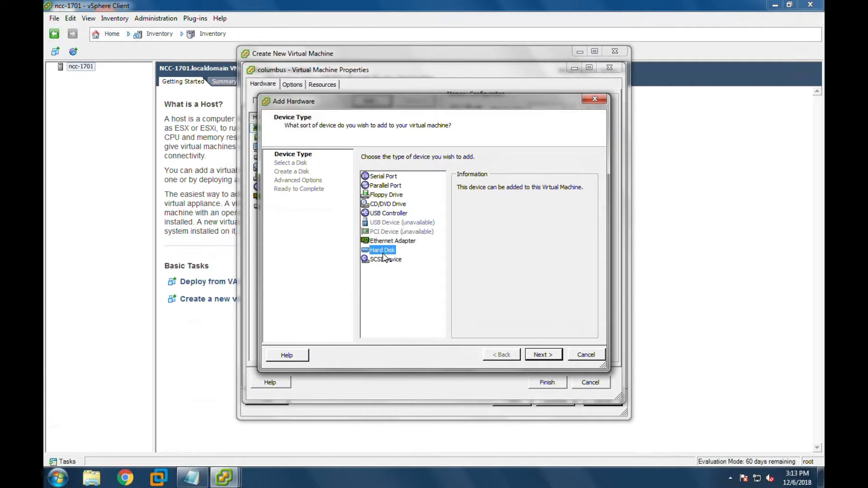
click(542, 356)
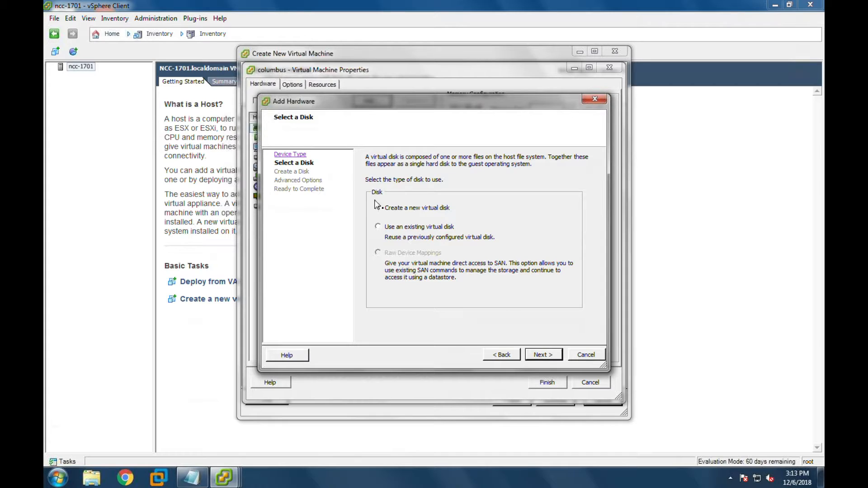
click(542, 354)
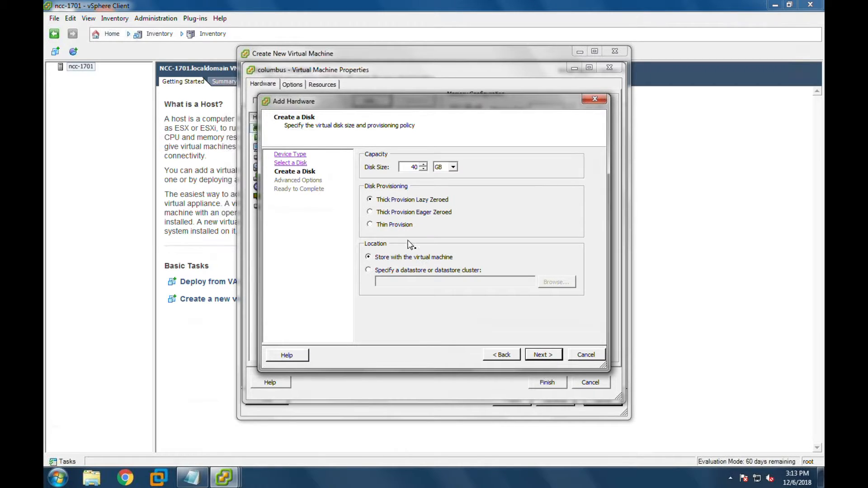
- Make the new disk 75 GB Thin Provision, stored on the vmfs_data datastore
click(369, 225)
drag(409, 166, 423, 167)
text(75)
click(368, 270)
click(557, 282)
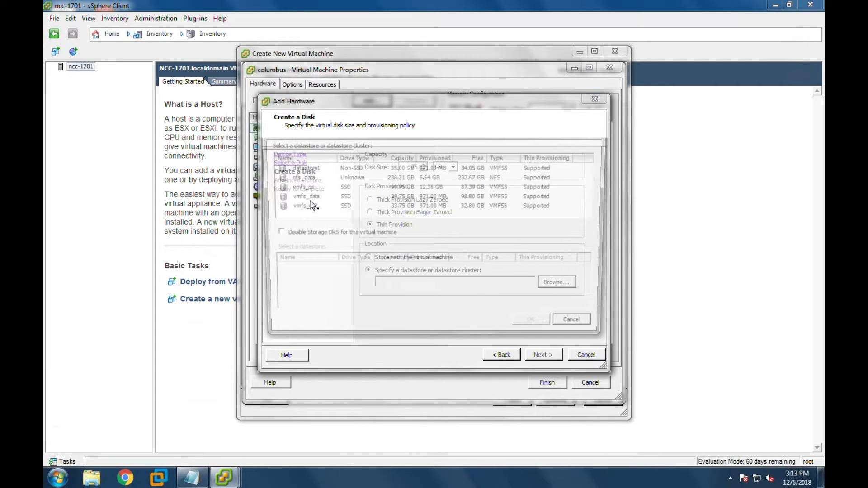
click(306, 197)
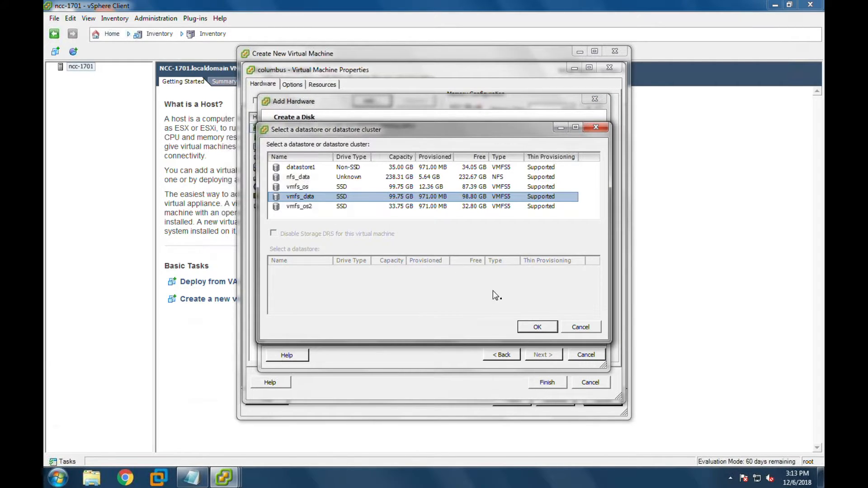
click(537, 328)
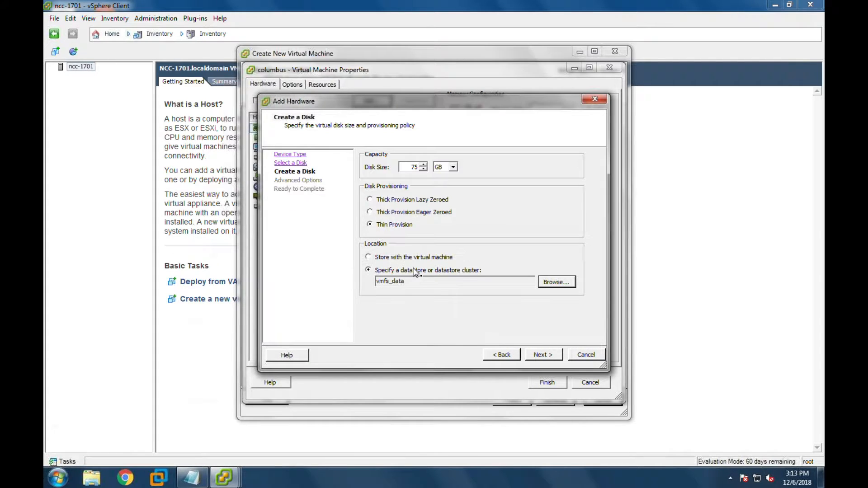
- Keep SCSI (0:1) as the new disk's device node and review the summary
click(548, 358)
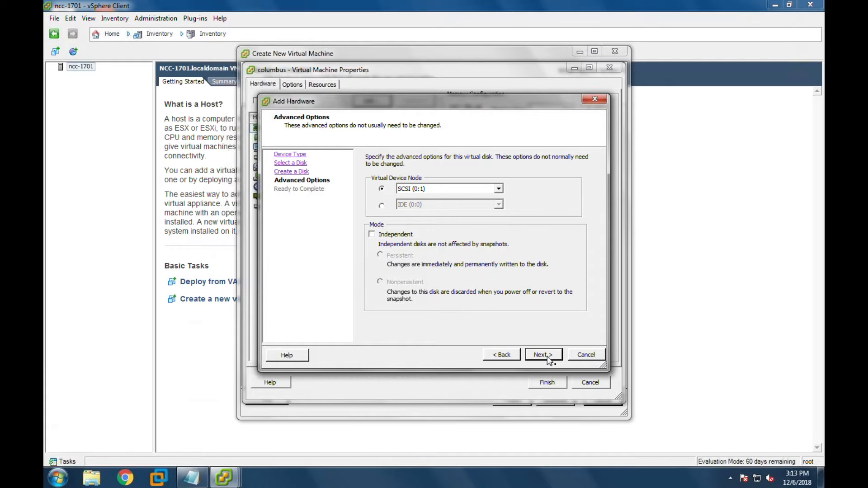
click(498, 189)
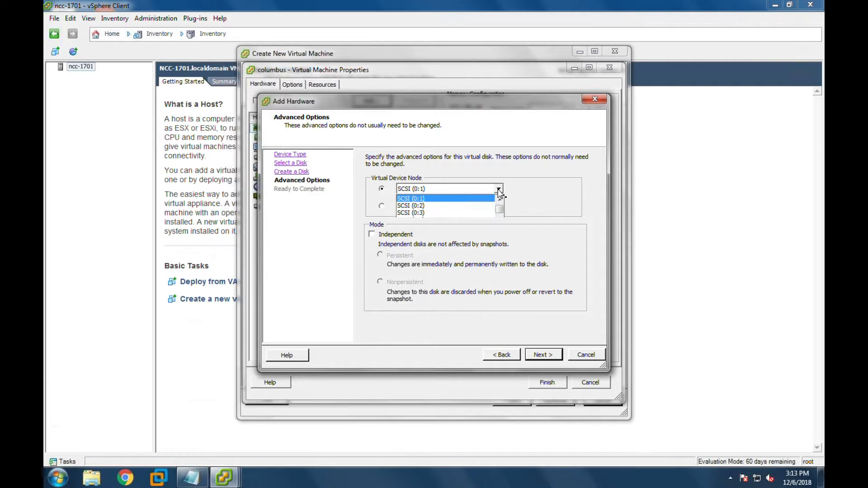
click(497, 189)
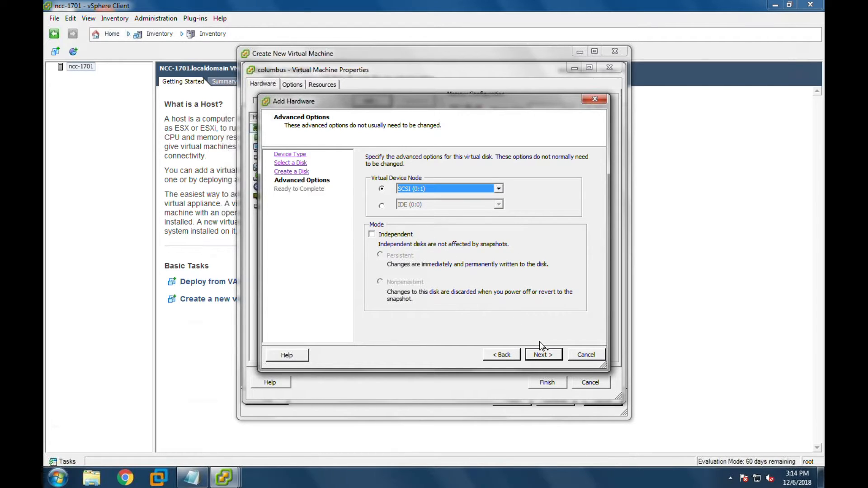
click(543, 355)
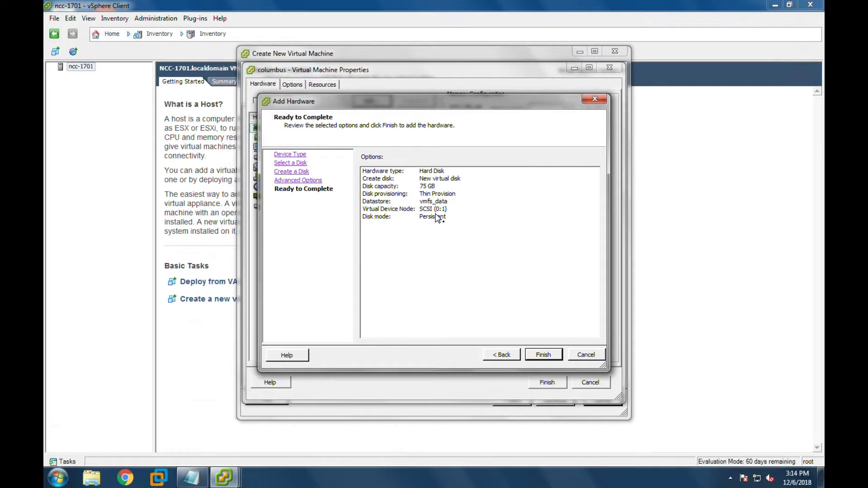
- Add the 75 GB disk, remove the new floppy drive, and finish creating columbus
click(540, 356)
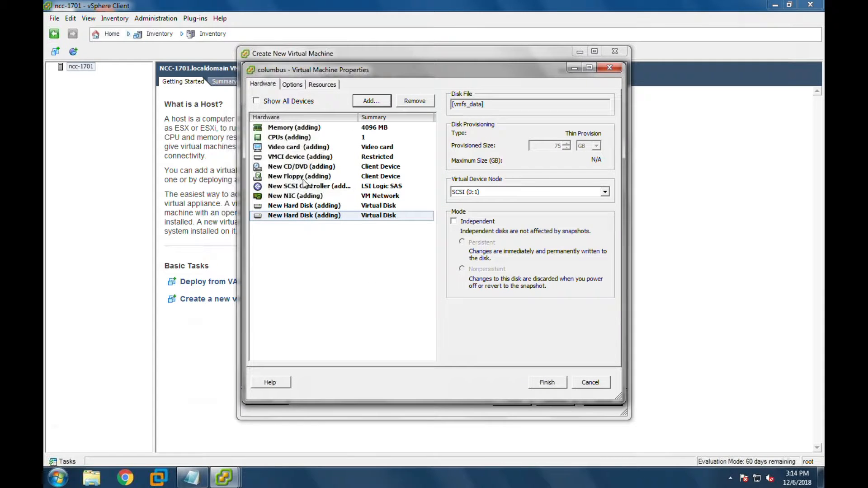
click(304, 180)
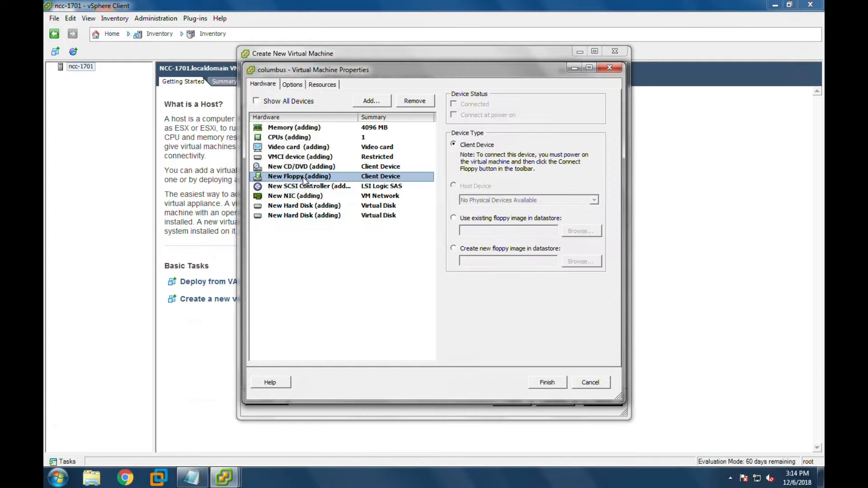
click(413, 102)
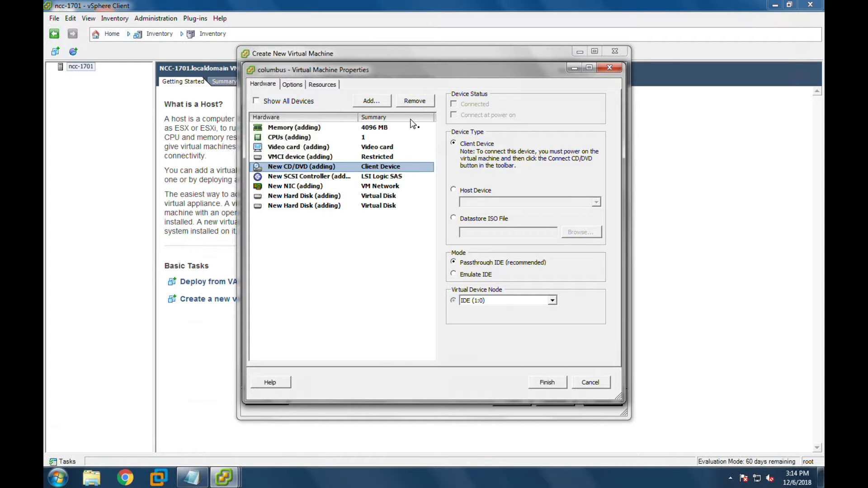
click(546, 384)
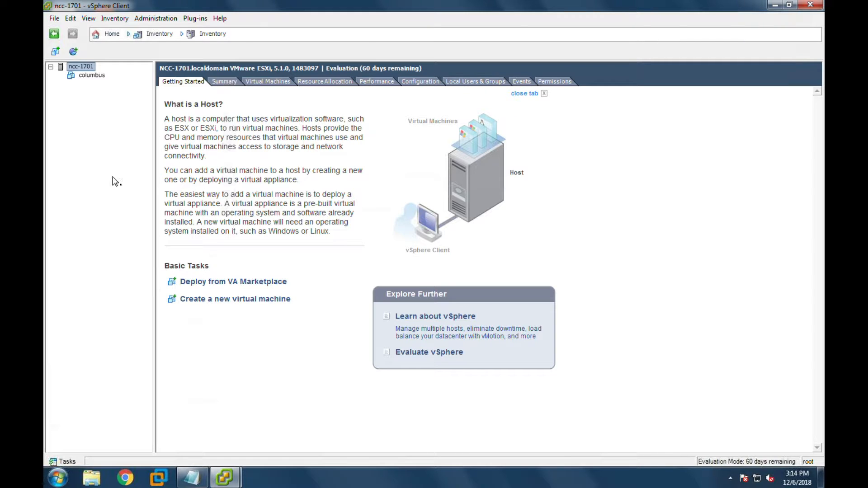
- Show the Recent Tasks list and open Edit Settings for the new columbus VM
click(64, 462)
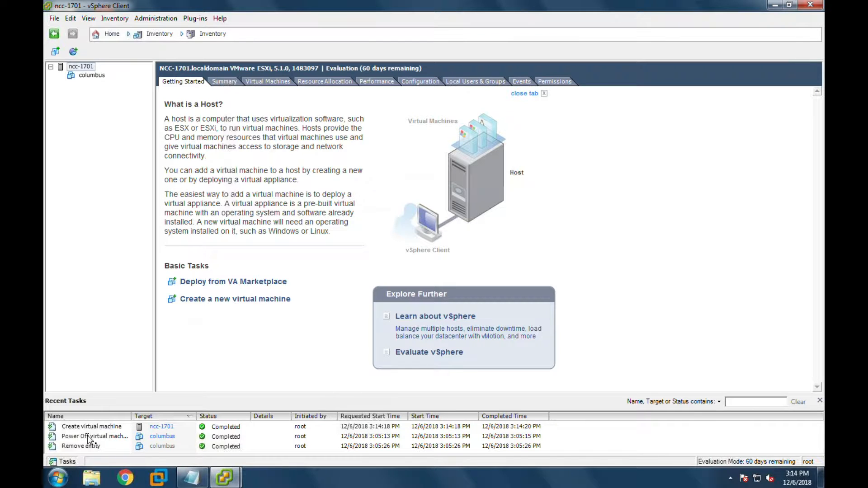
click(85, 77)
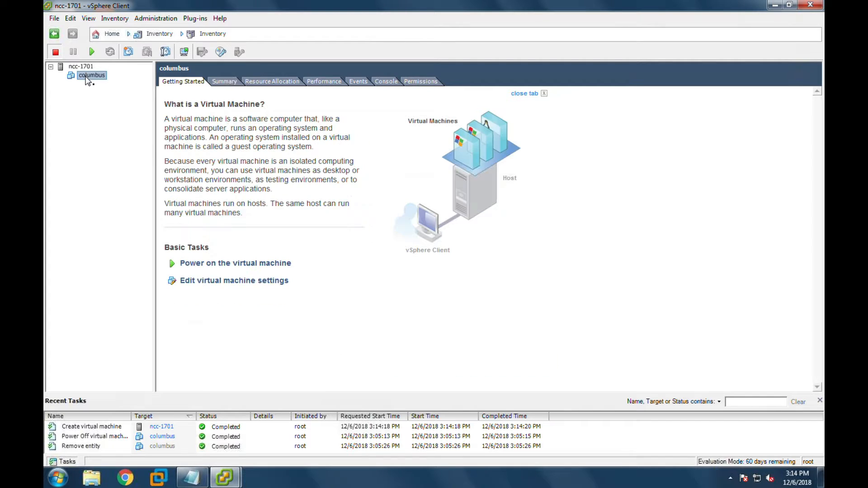
right_click(79, 77)
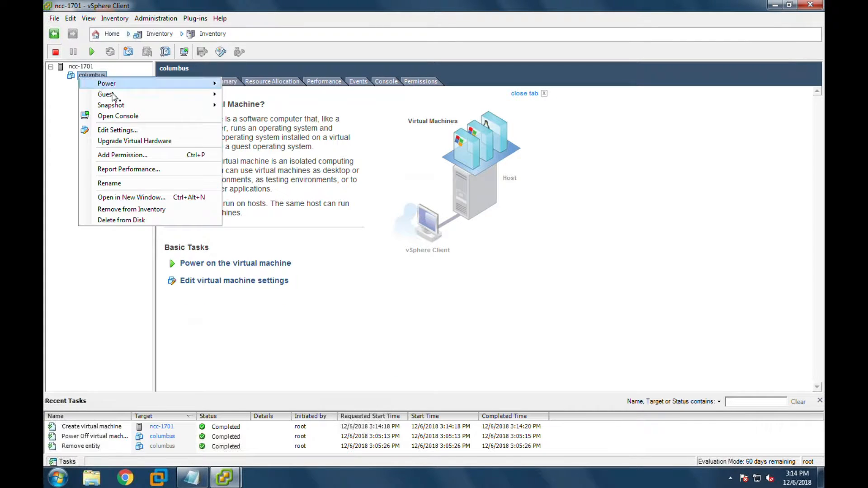
click(110, 130)
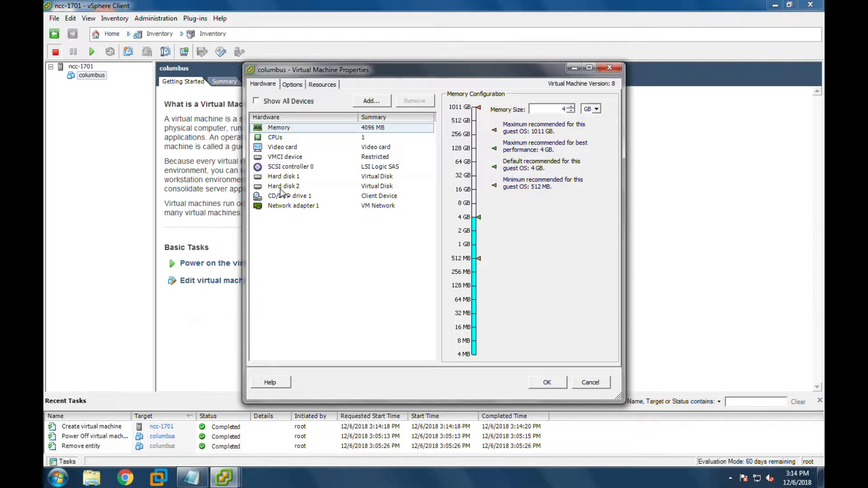
- Back CD/DVD drive 1 with the datastore ISO [nfs_data] ISO Files/w2k8stdr2x64.iso
click(281, 198)
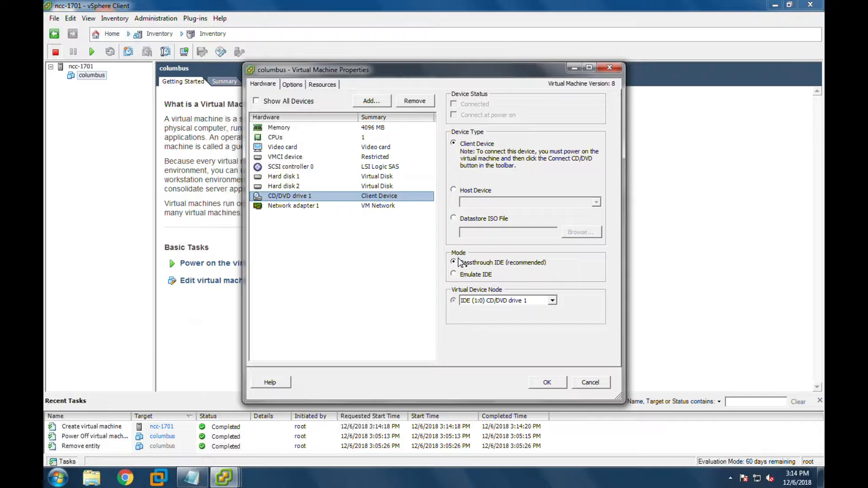
click(454, 220)
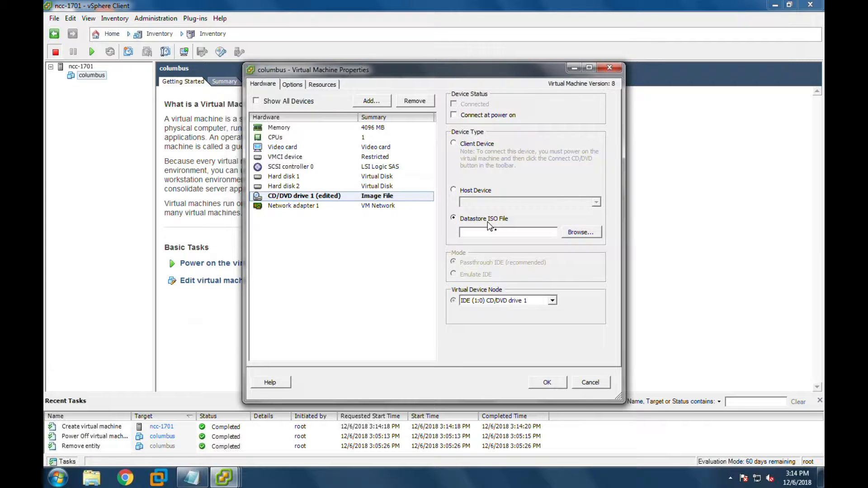
click(590, 236)
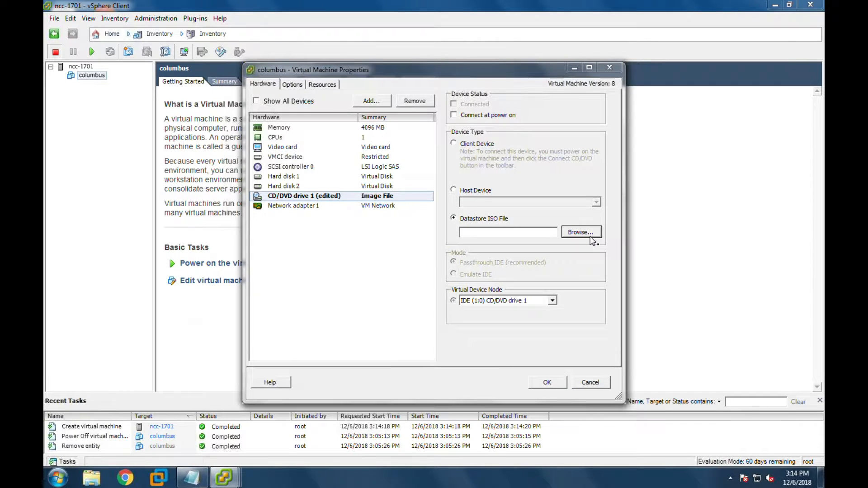
click(346, 207)
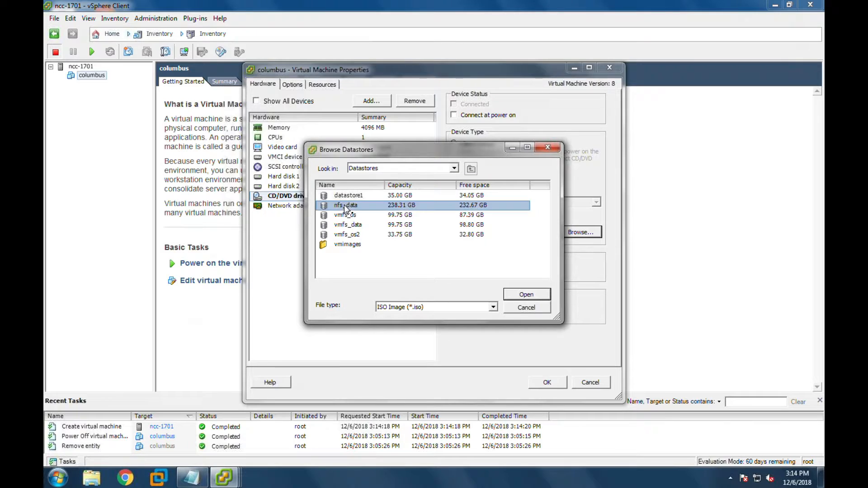
double_click(346, 206)
double_click(347, 196)
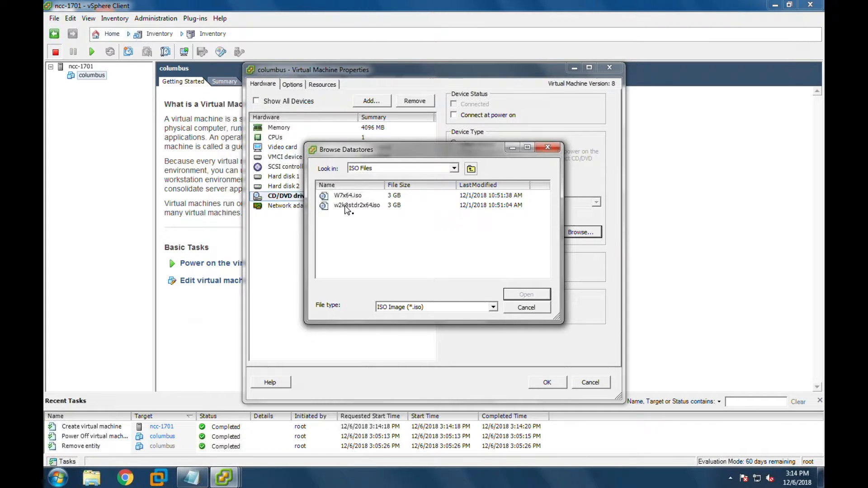
click(346, 207)
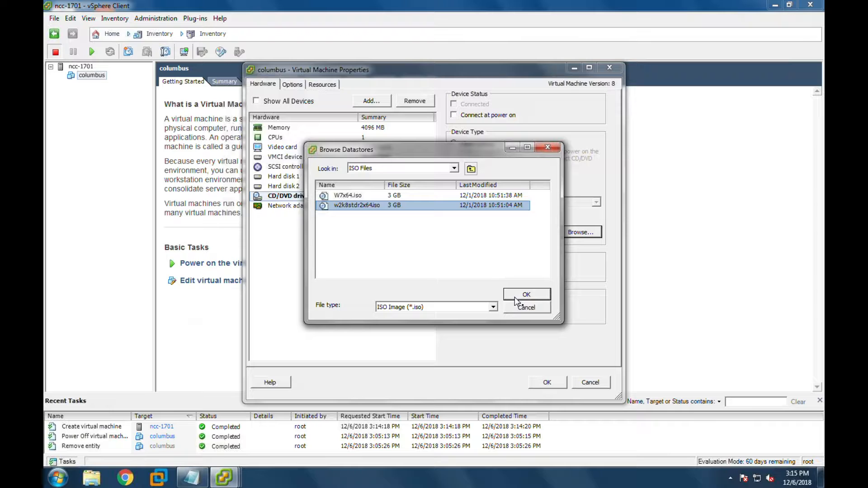
click(516, 299)
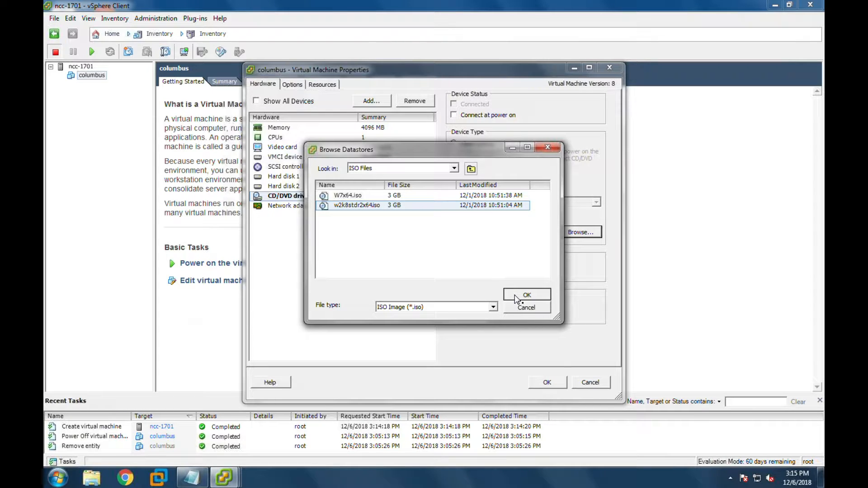
click(516, 297)
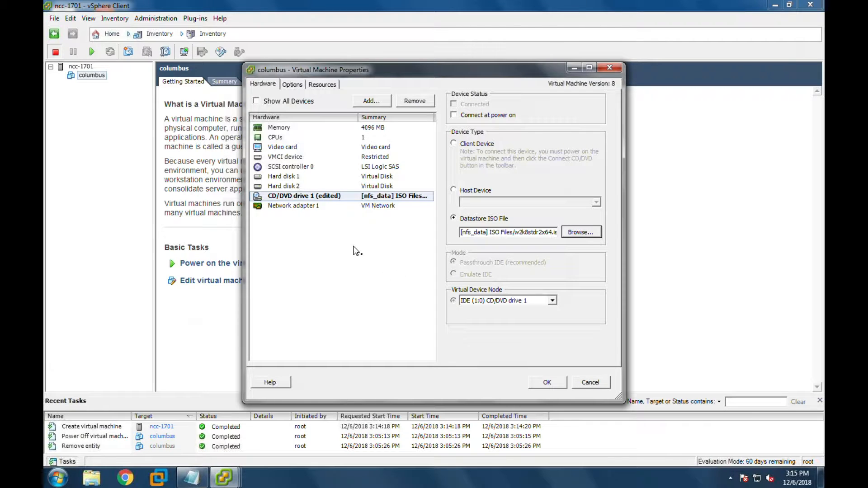
- Give columbus 1 GB memory and 2 cores per socket, connect the CD/DVD at power on, and apply
click(266, 128)
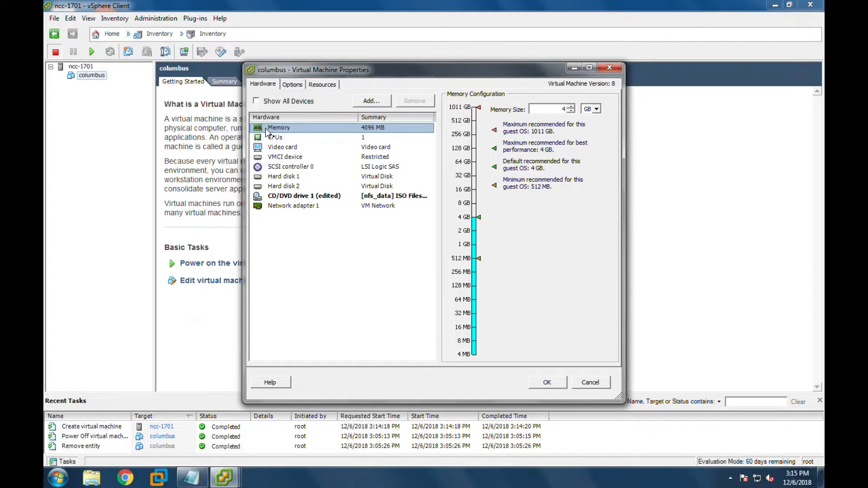
click(467, 247)
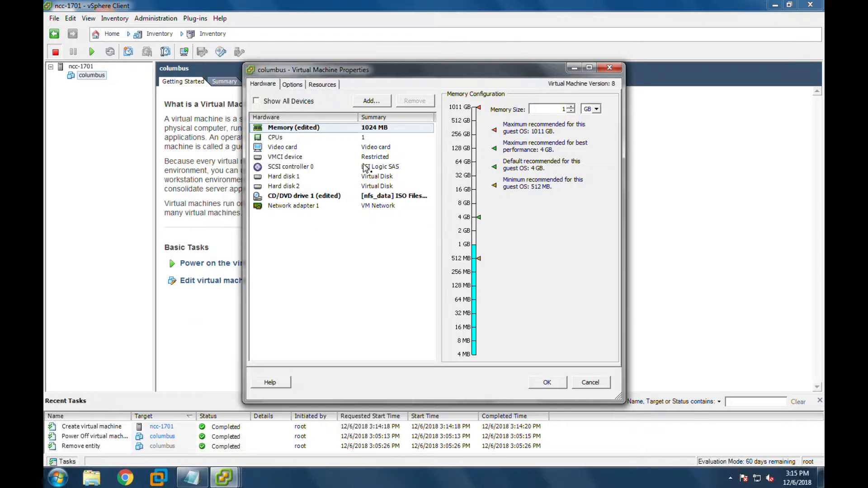
click(365, 137)
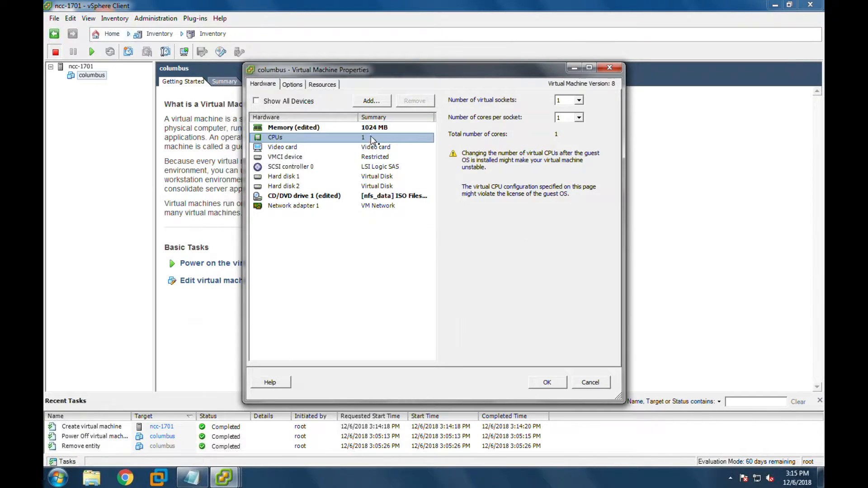
click(579, 117)
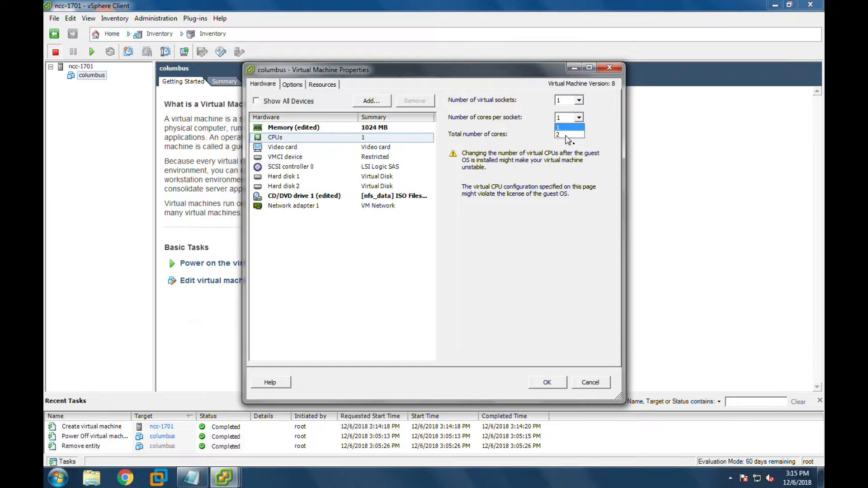
click(568, 134)
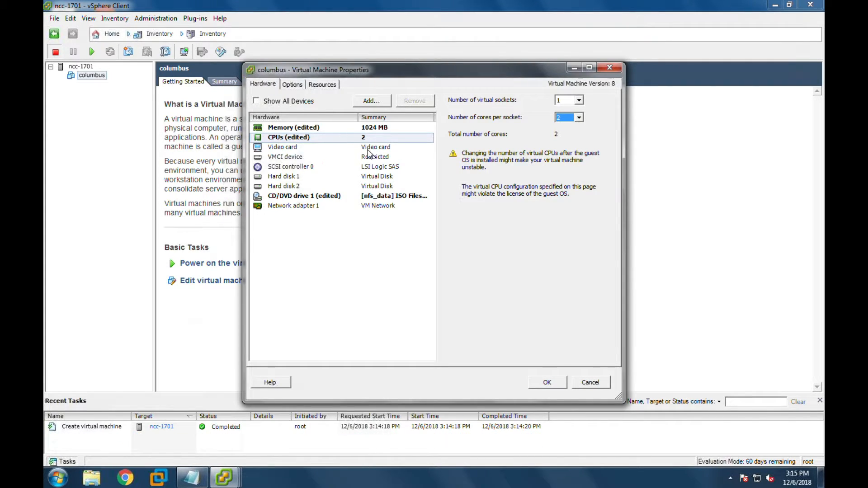
click(408, 199)
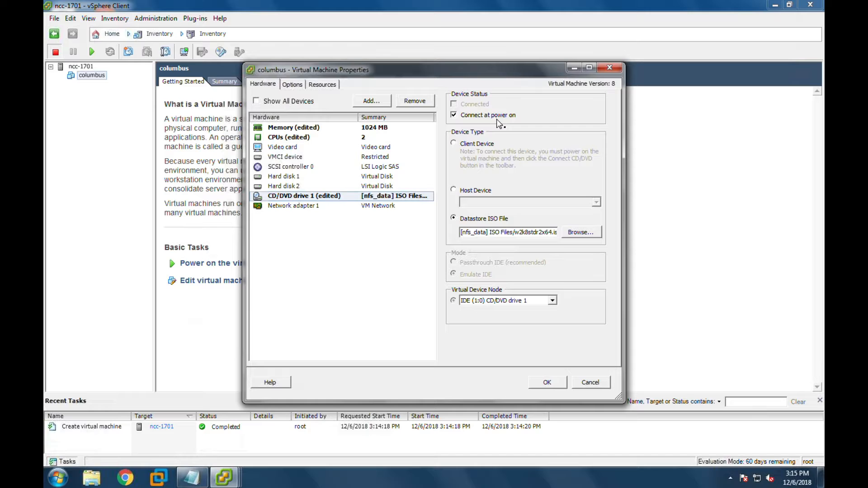
click(549, 384)
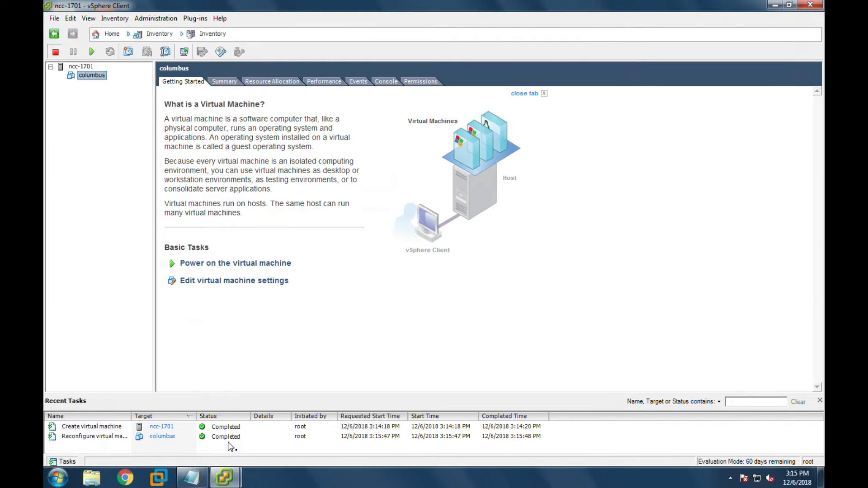
- Power on the columbus VM and switch to its Console view
right_click(88, 77)
mouse_move(117, 82)
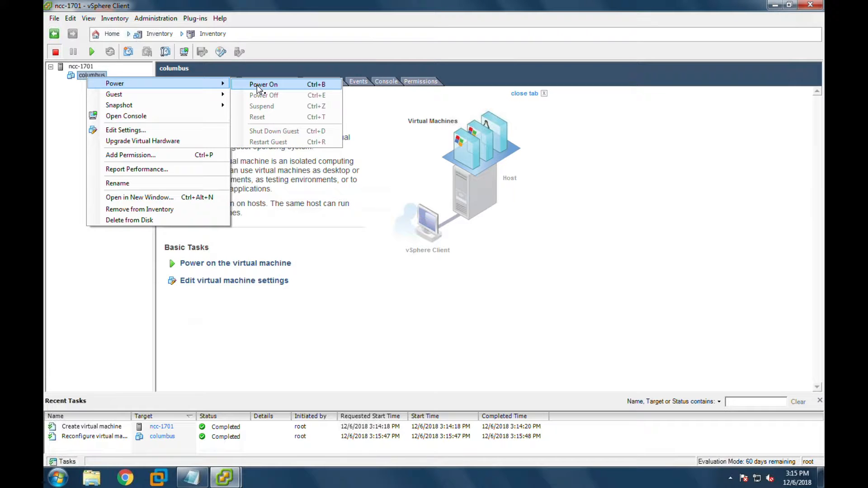
click(75, 84)
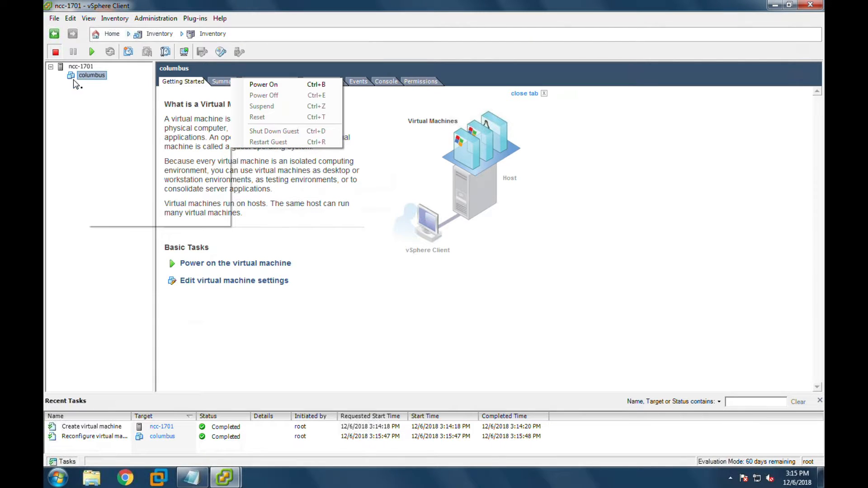
click(93, 52)
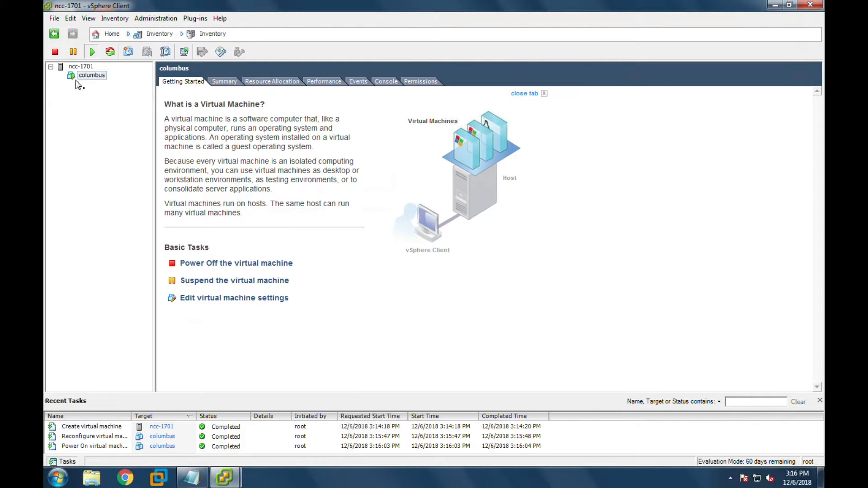
click(384, 81)
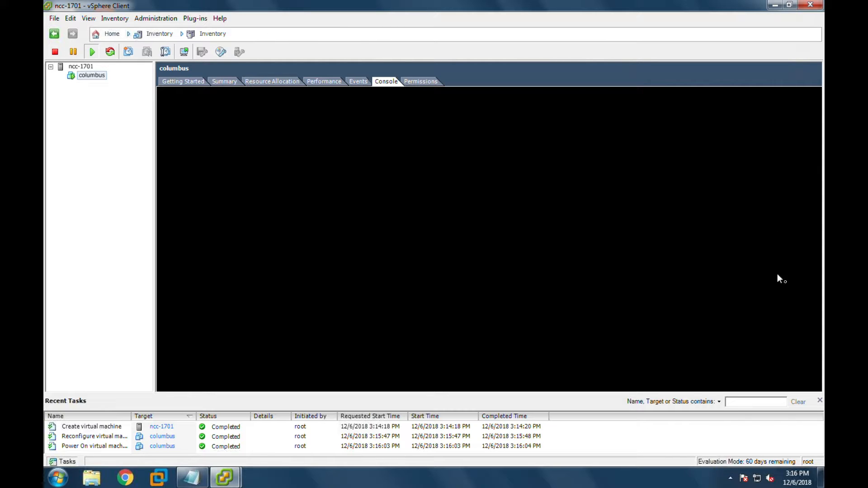
- Hide Recent Tasks, toggle between the Console and Getting Started pages, and bring up columbus's action menu
click(820, 402)
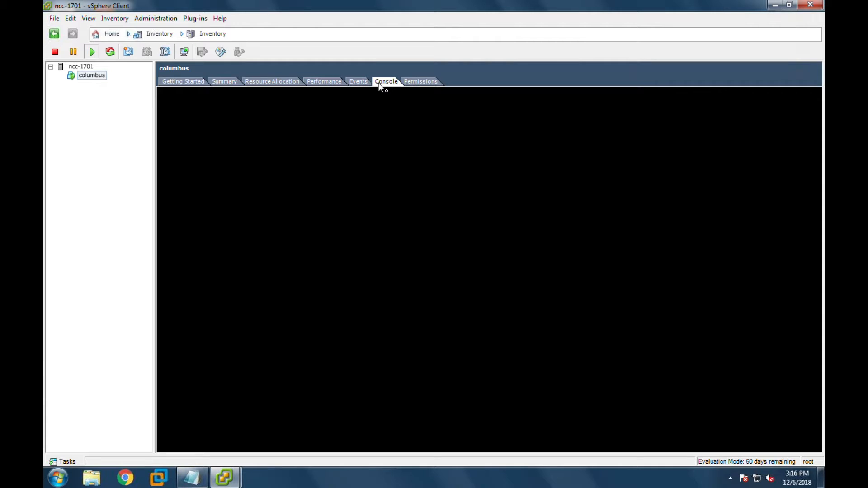
click(194, 82)
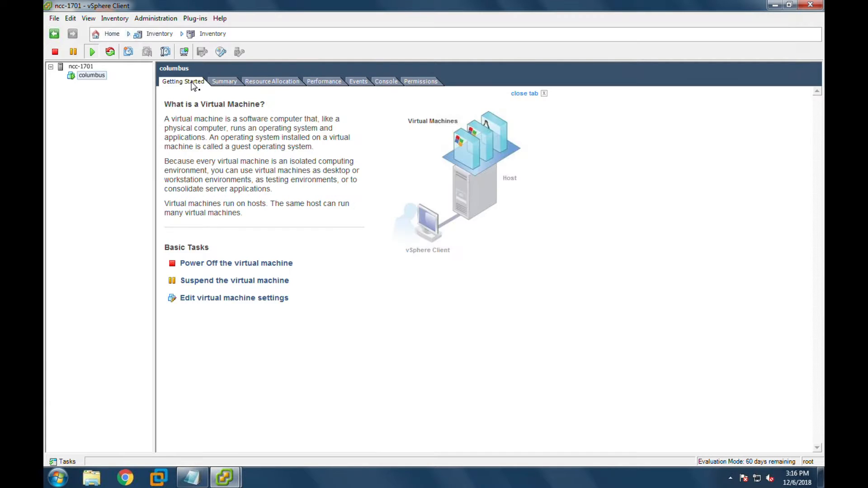
click(384, 82)
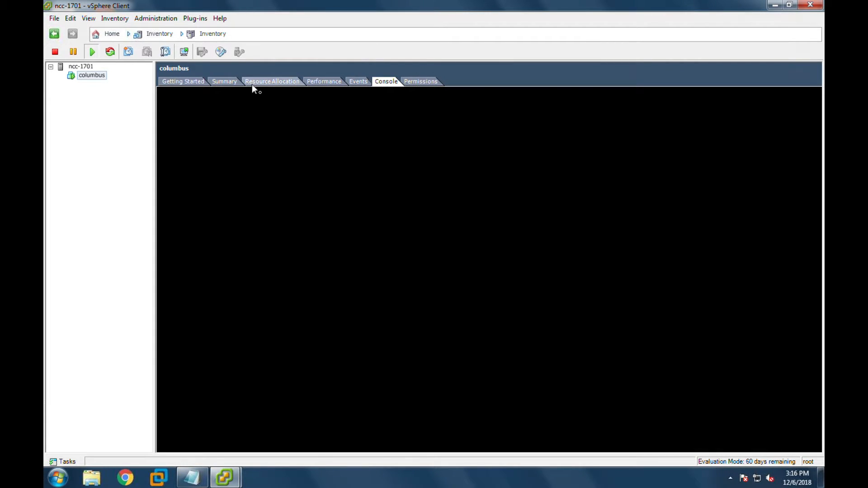
click(175, 80)
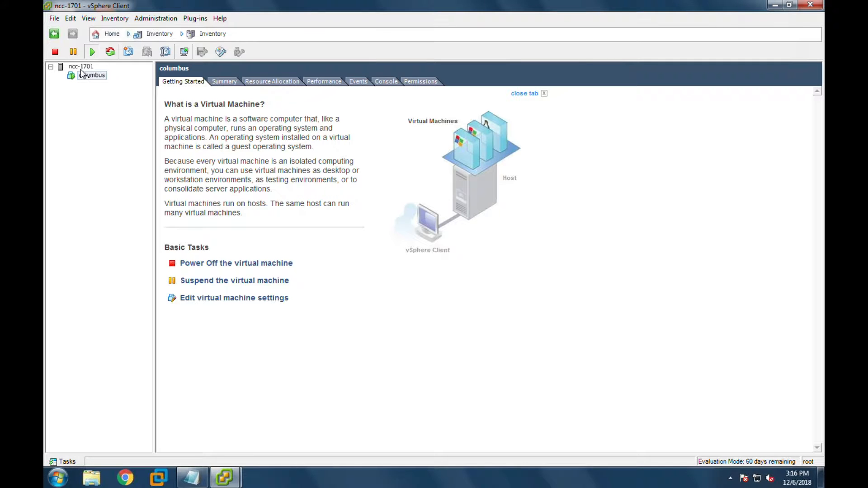
right_click(82, 75)
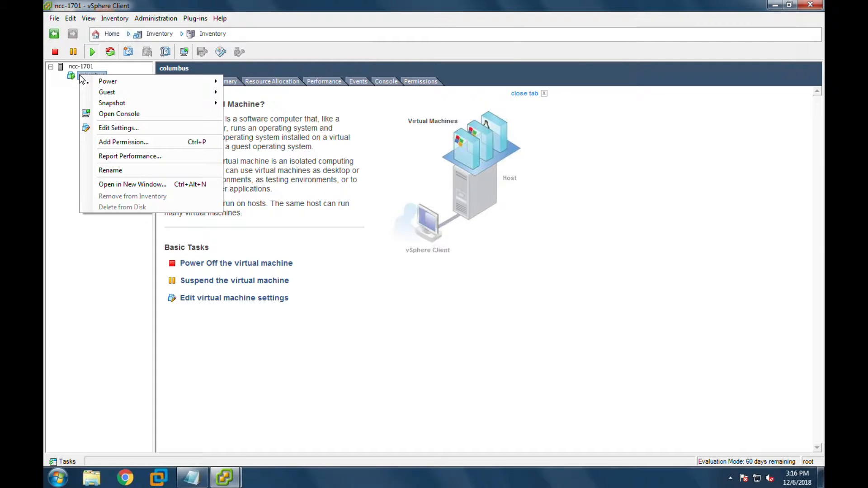
- Open columbus's console in a separate window, enlarge and centre it, and dismiss the connections notice
click(99, 117)
drag(208, 81, 394, 32)
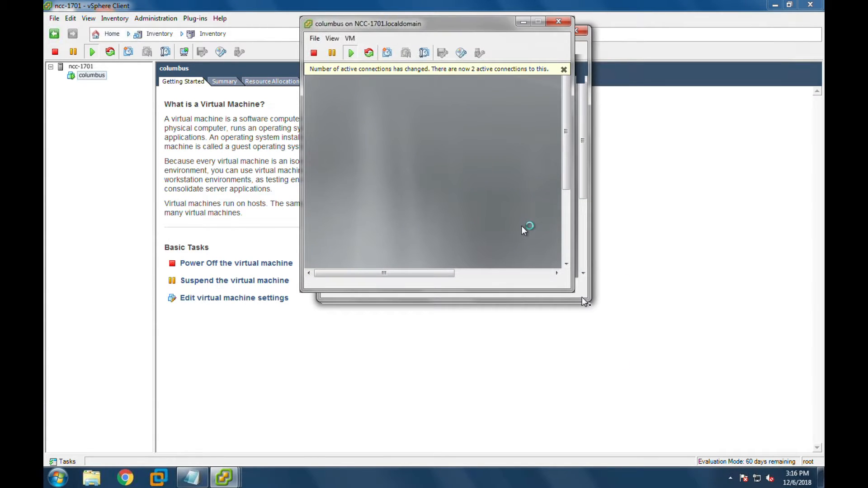
drag(573, 286, 796, 303)
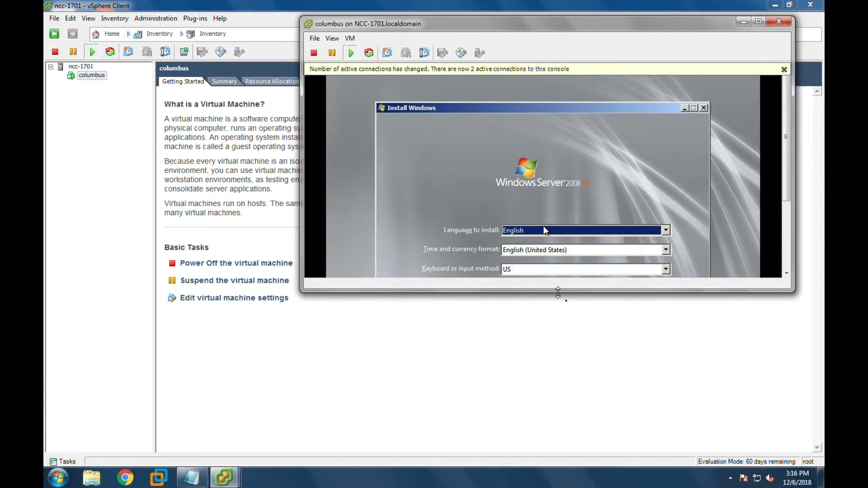
drag(558, 291, 561, 440)
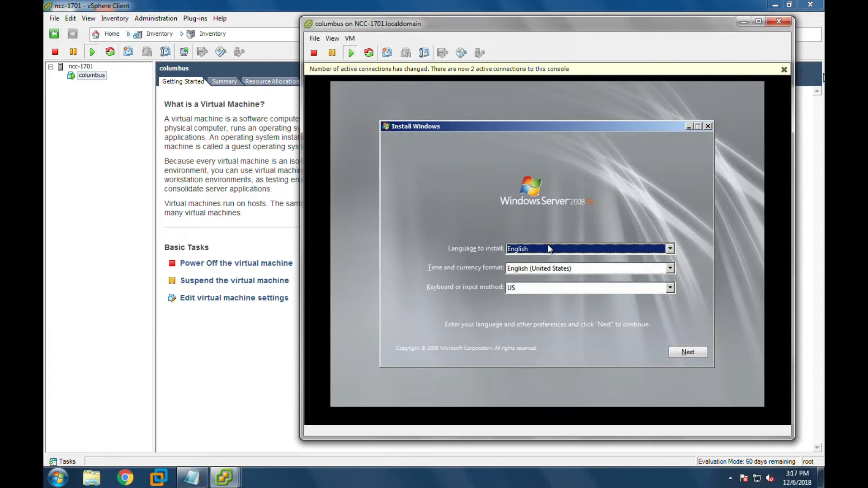
click(784, 70)
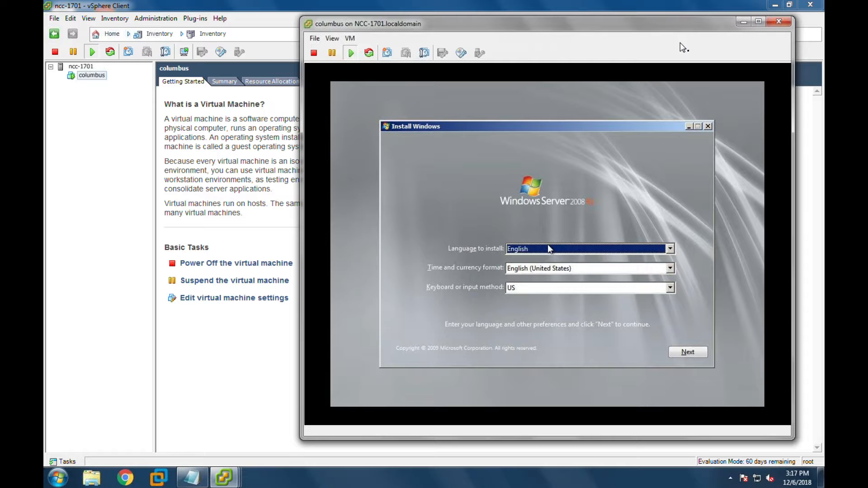
- In the console window, choose VM > Guest > Install/Upgrade VMware Tools
drag(635, 24, 559, 22)
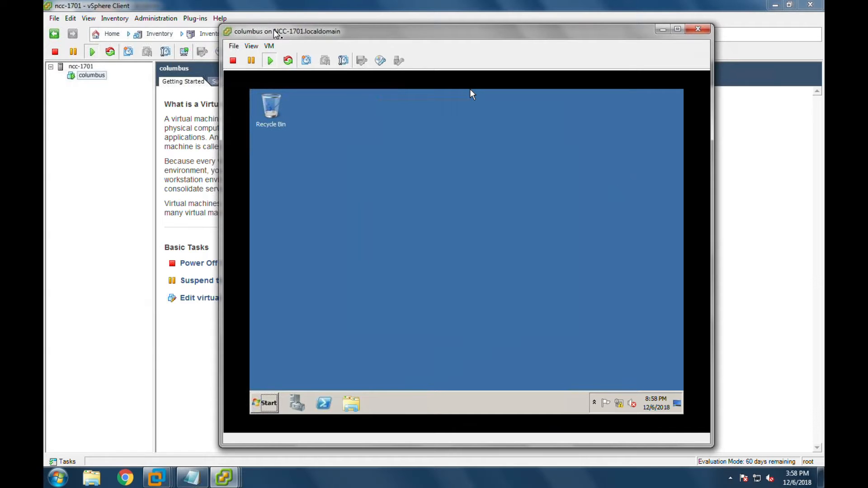
click(271, 47)
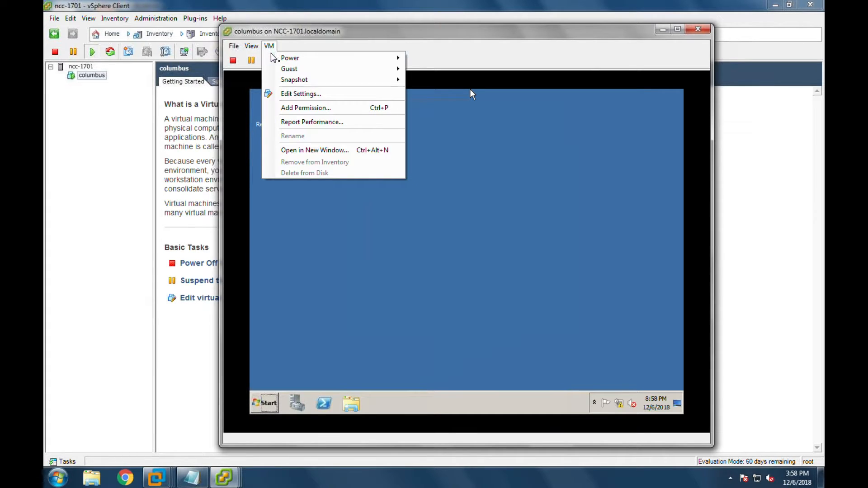
mouse_move(283, 69)
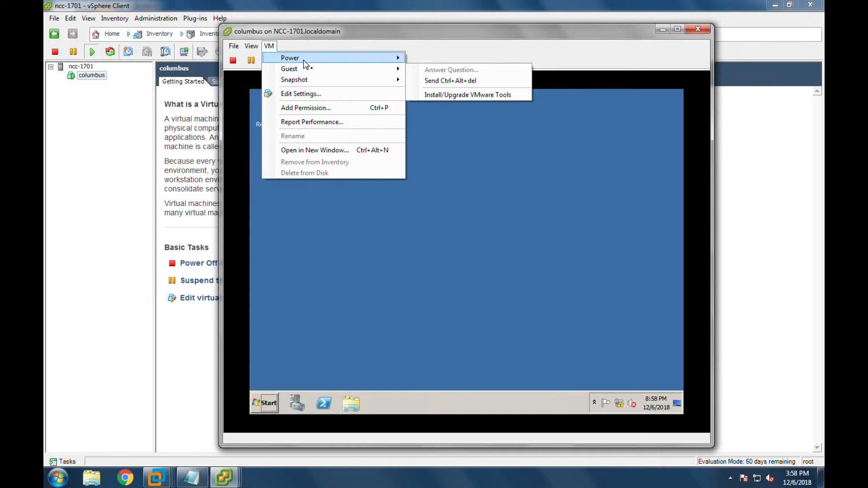
mouse_move(323, 73)
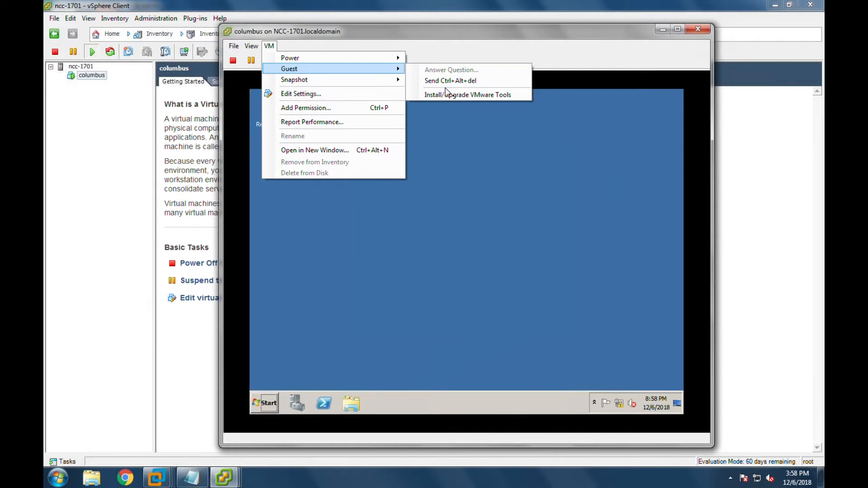
click(471, 95)
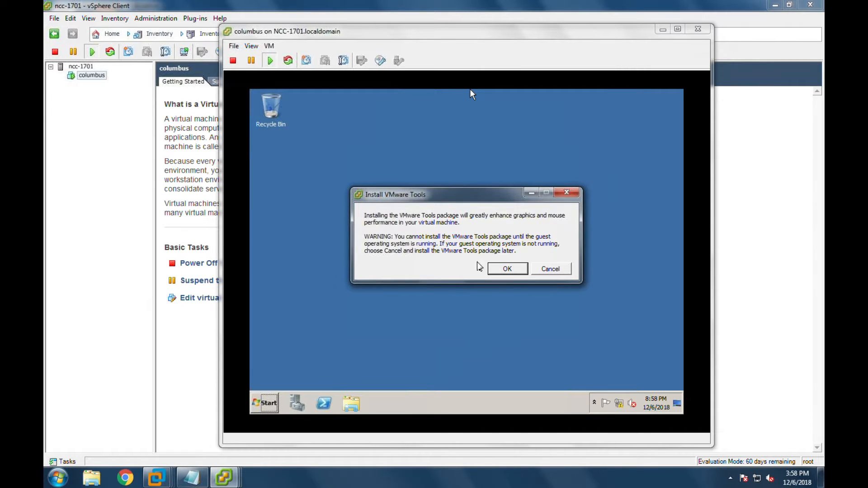
- Confirm the VMware Tools install, dismiss the notice, and run setup64.exe from AutoPlay
click(497, 270)
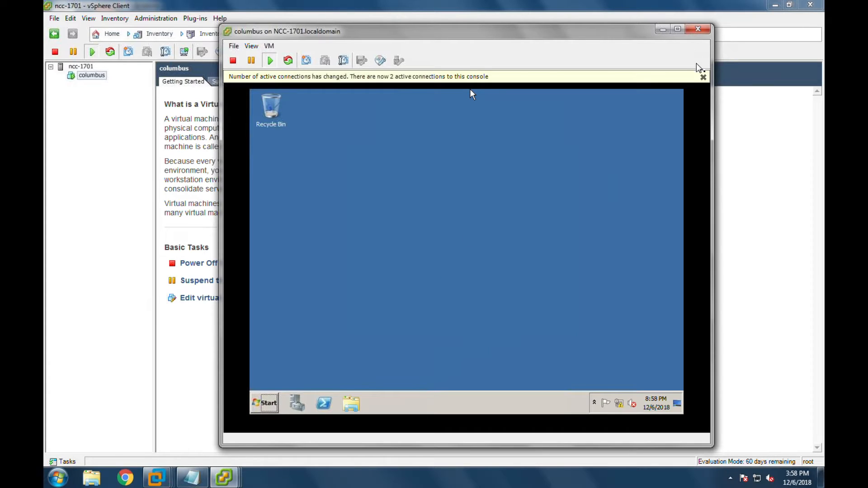
click(704, 77)
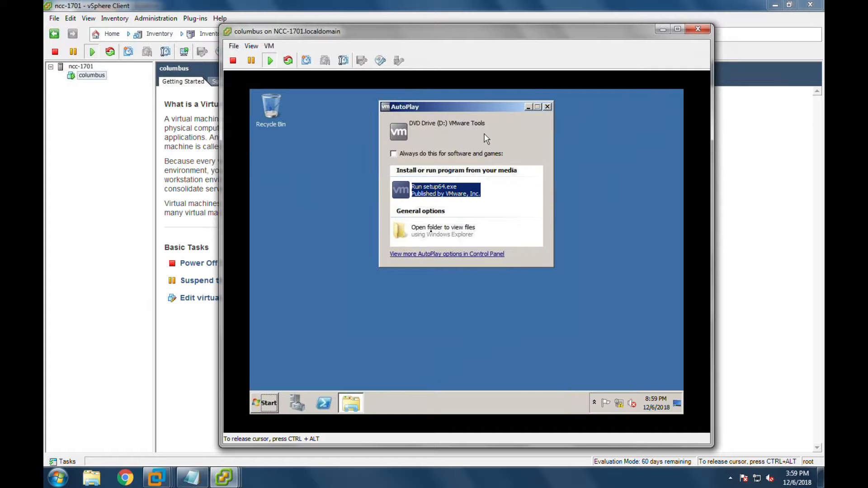
click(457, 189)
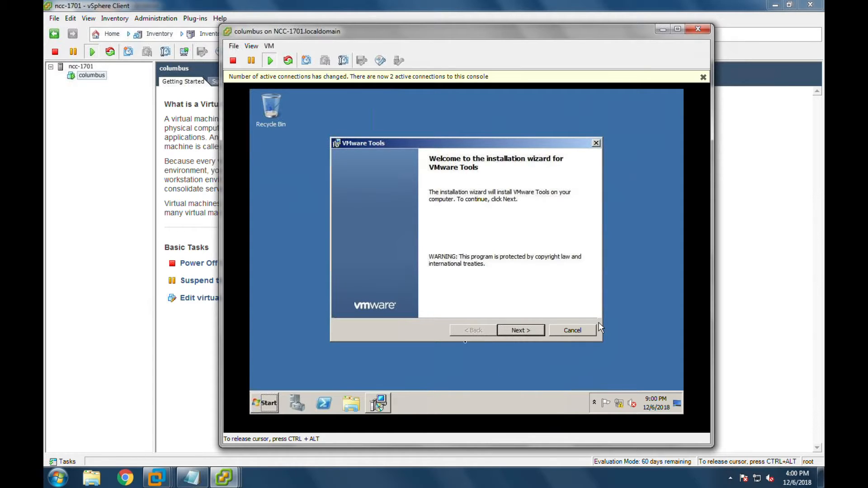
- Install VMware Tools through the wizard's Next and Install pages, then finish it
click(539, 330)
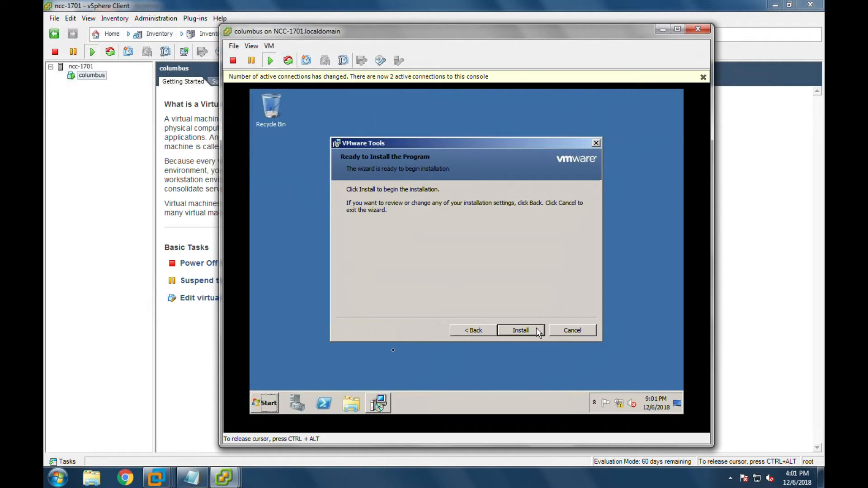
click(539, 331)
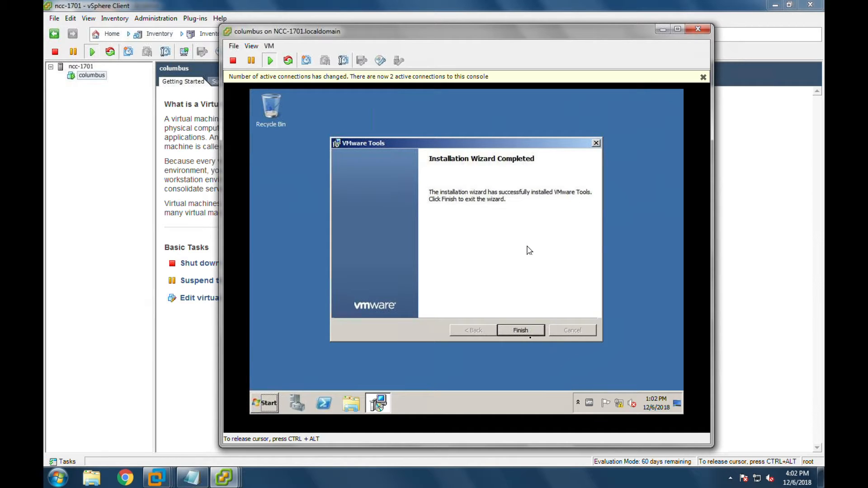
click(664, 336)
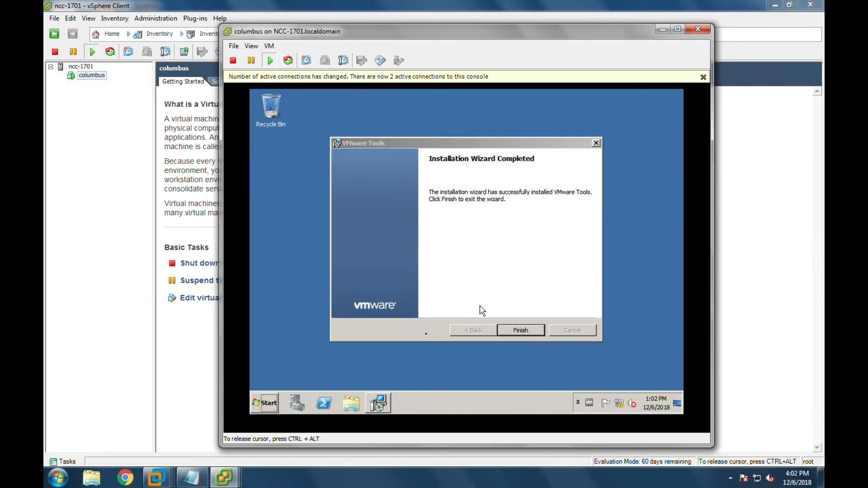
click(522, 331)
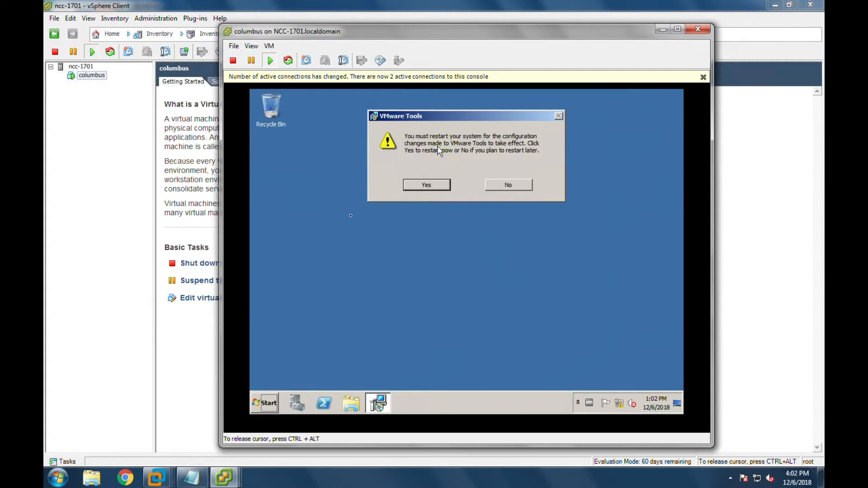
- Restart the guest now to apply VMware Tools, releasing the mouse from the console with Ctrl+Alt
click(427, 185)
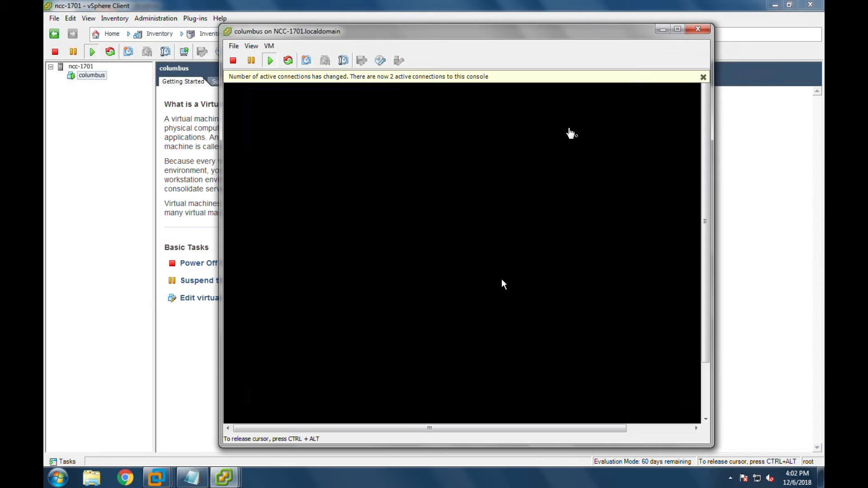
key(ctrl+alt)
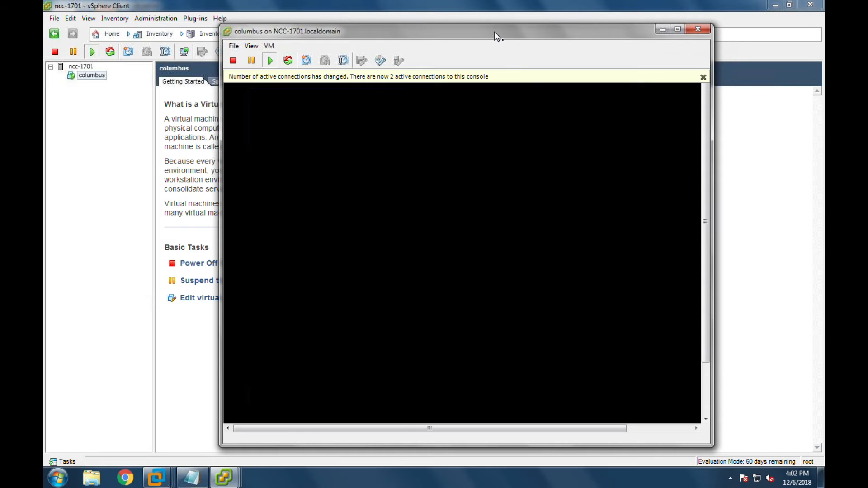
click(311, 154)
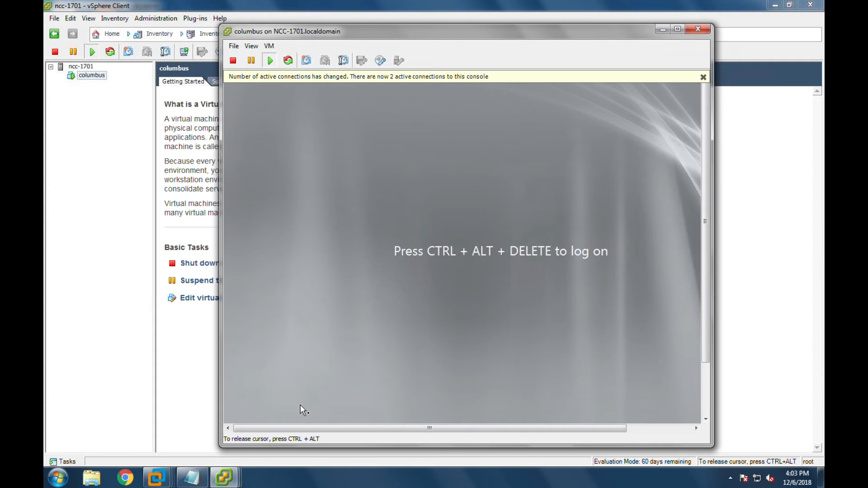
key(ctrl+alt)
- Dismiss the connections notice, then enlarge and move the console window up and left
click(703, 77)
drag(714, 185, 779, 193)
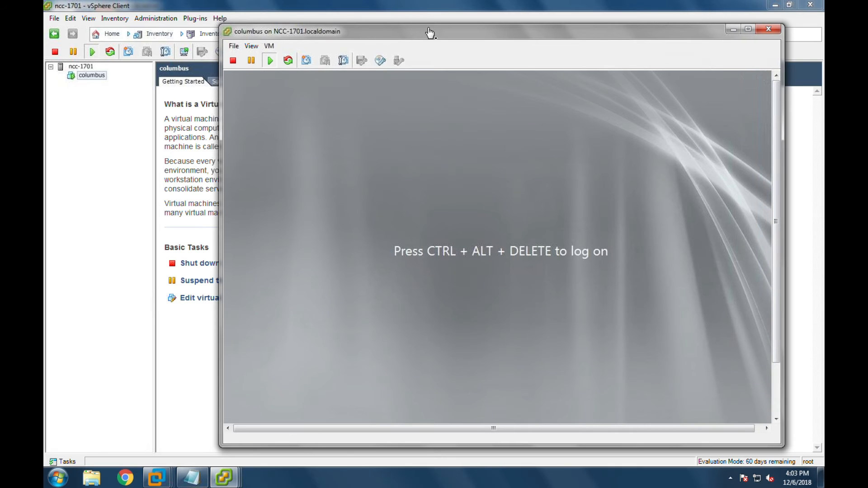
drag(424, 31, 341, 15)
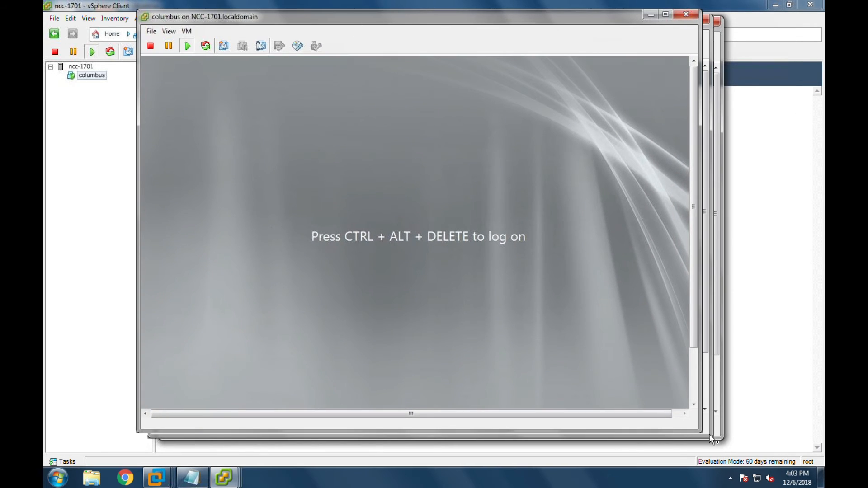
drag(700, 429, 735, 449)
click(419, 250)
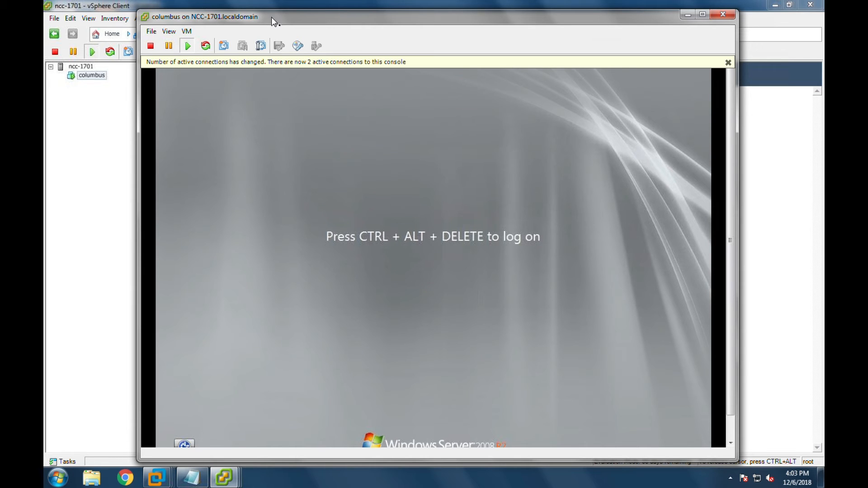
- Send Ctrl+Alt+Del to the columbus guest and log on as Administrator with the account password
click(187, 31)
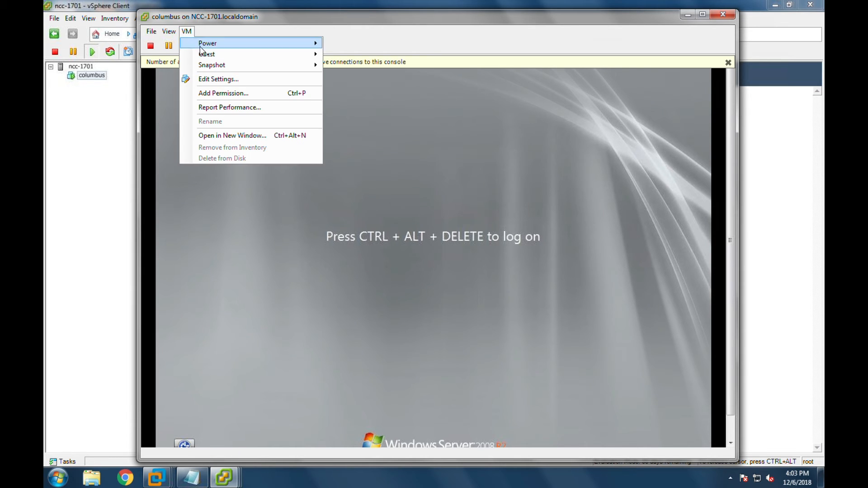
mouse_move(222, 55)
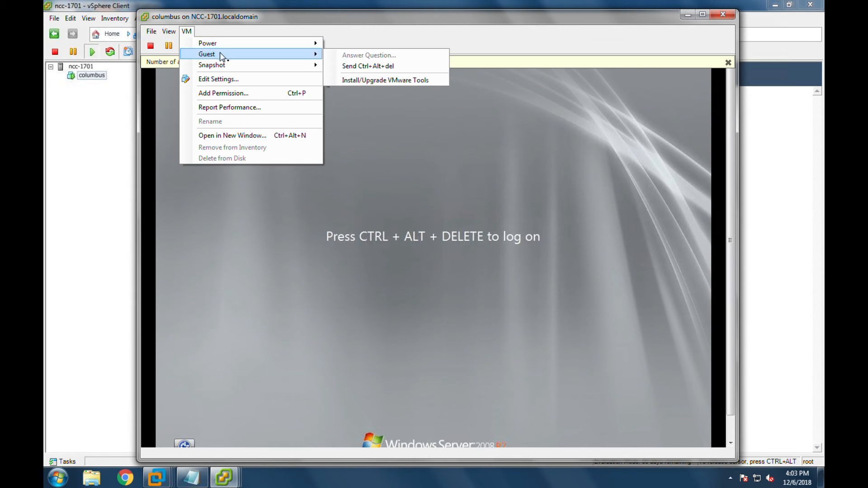
click(366, 66)
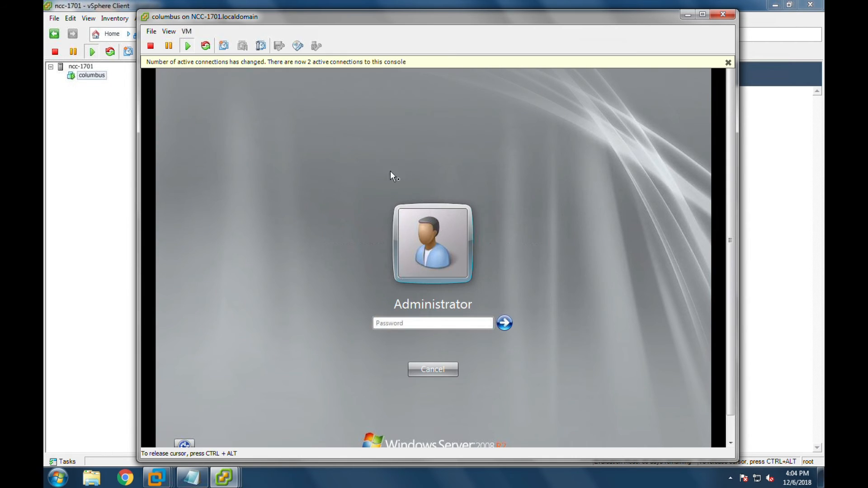
click(412, 333)
text(P@ssw0rd)
key(Return)
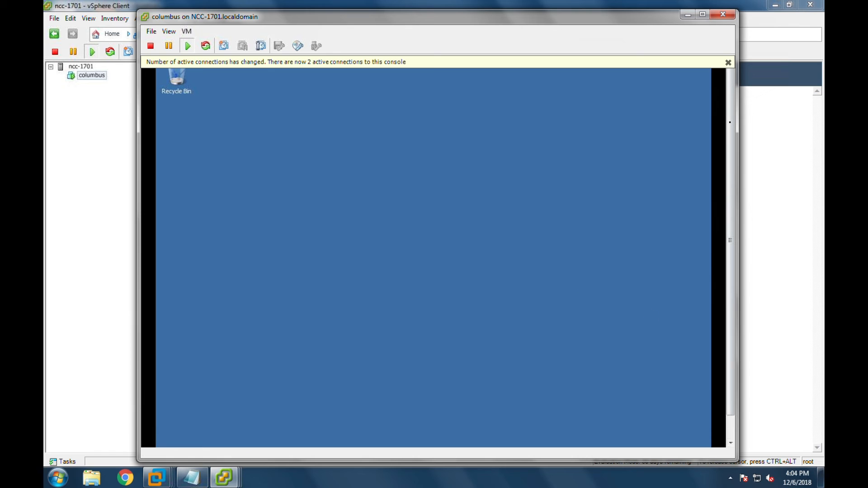
- Scroll the console view, then expand Configuration and Diagnostics in the Server Manager tree
drag(729, 153, 728, 76)
drag(729, 245, 731, 327)
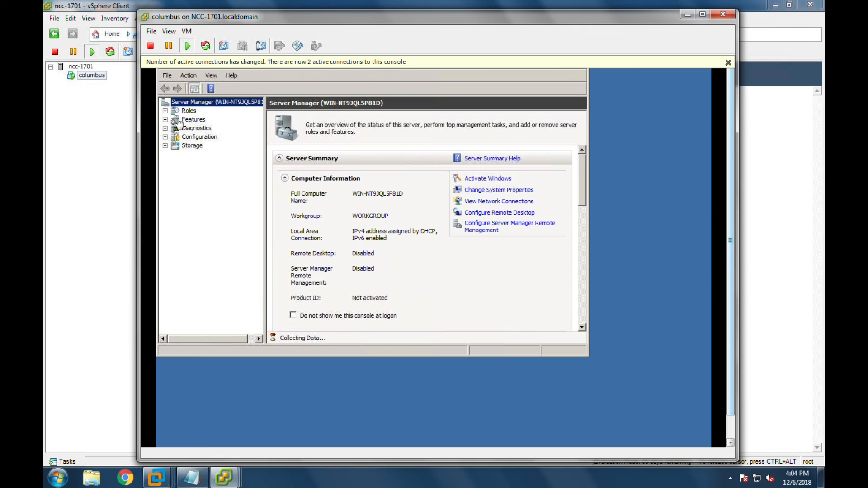
click(163, 148)
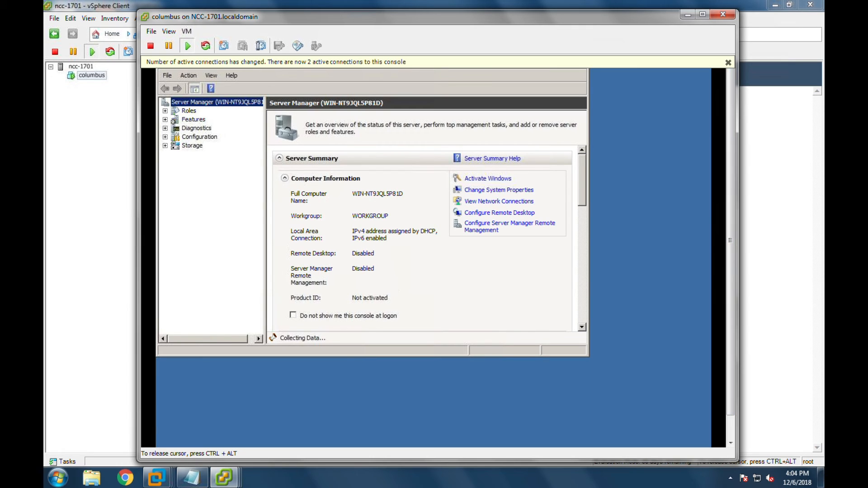
click(165, 137)
click(165, 137)
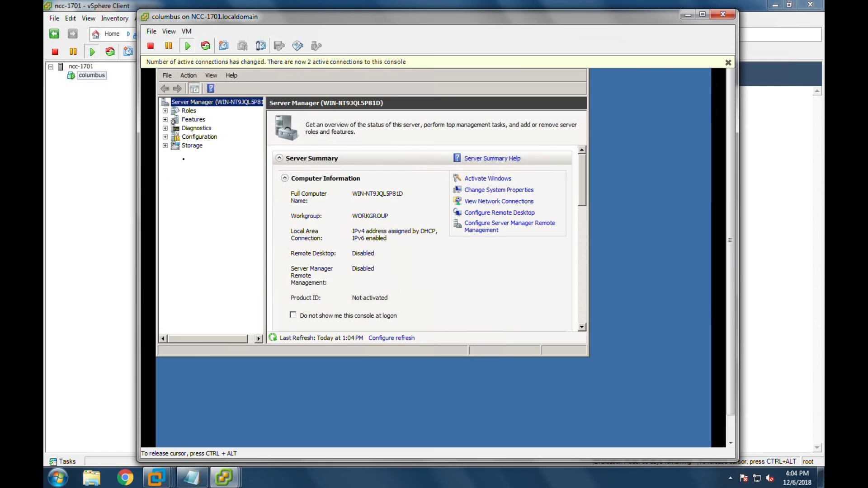
click(165, 137)
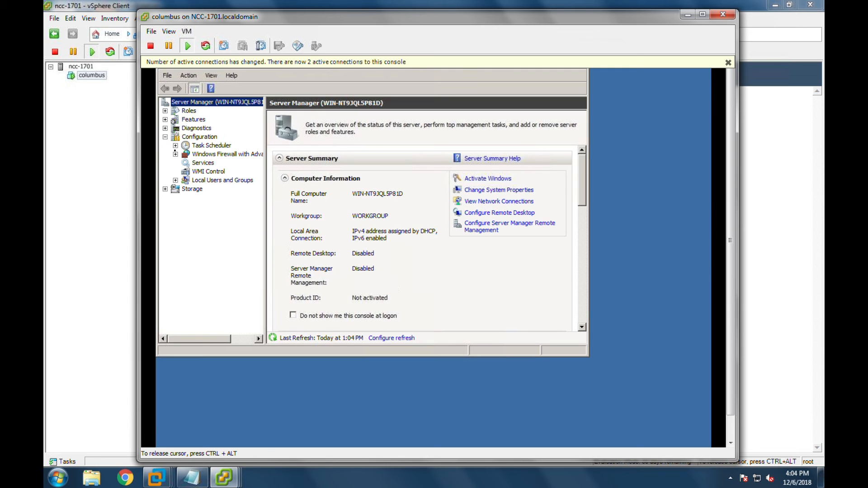
click(165, 128)
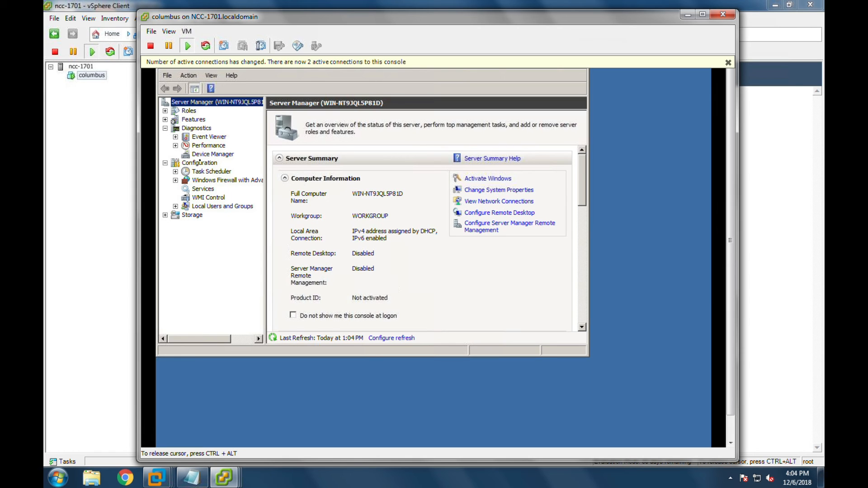
- Review the guest's hardware list in Device Manager, dismiss the active-connections notice, and close Server Manager
click(203, 156)
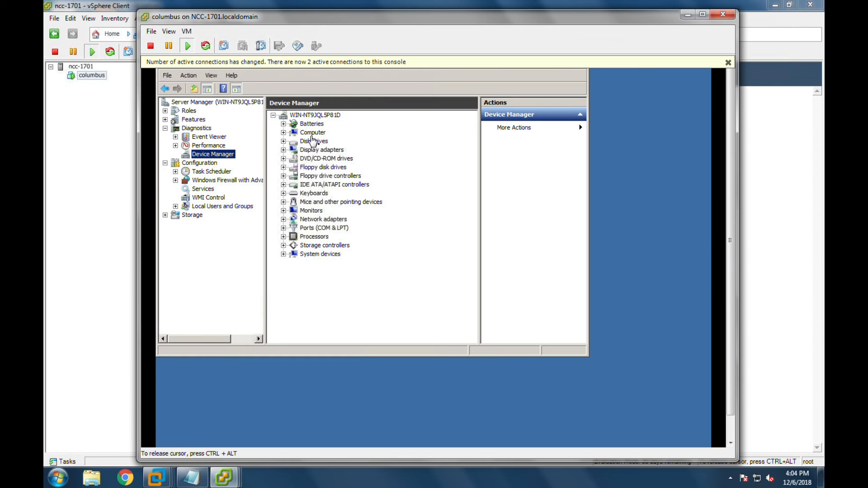
click(728, 63)
drag(516, 15, 513, 11)
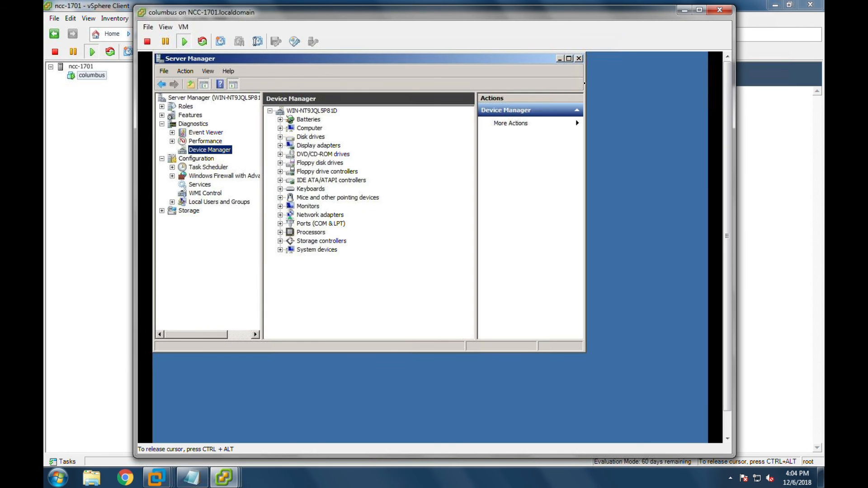
click(580, 63)
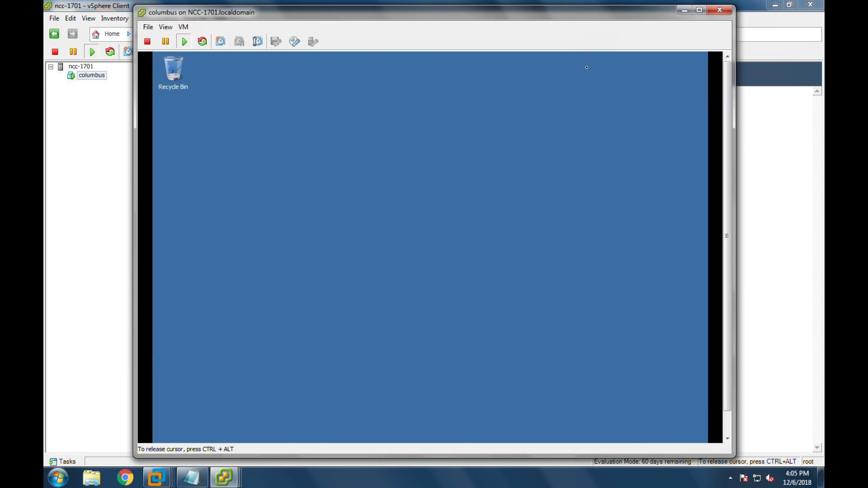
- Scroll the console to reveal the guest taskbar, then release the mouse with Ctrl+Alt
drag(726, 134, 725, 163)
click(300, 205)
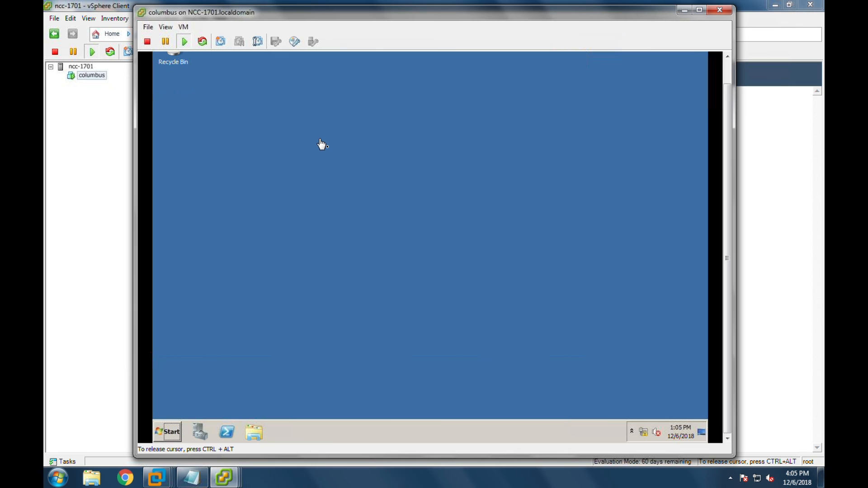
key(ctrl+alt)
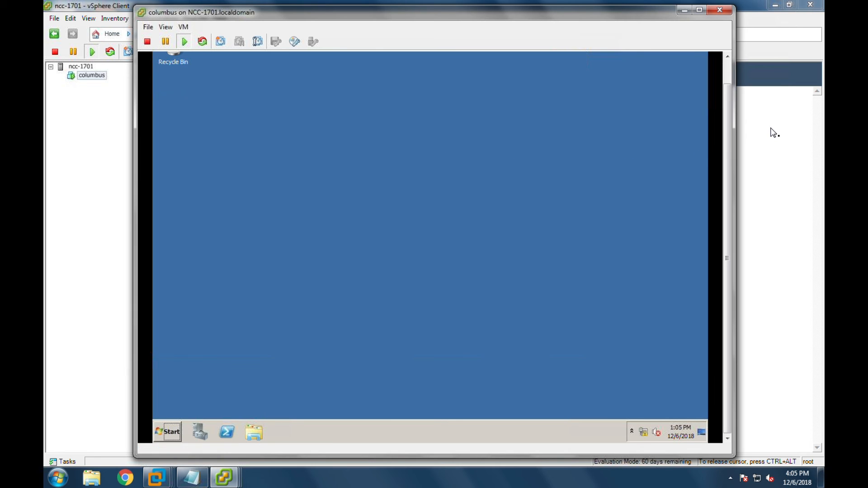